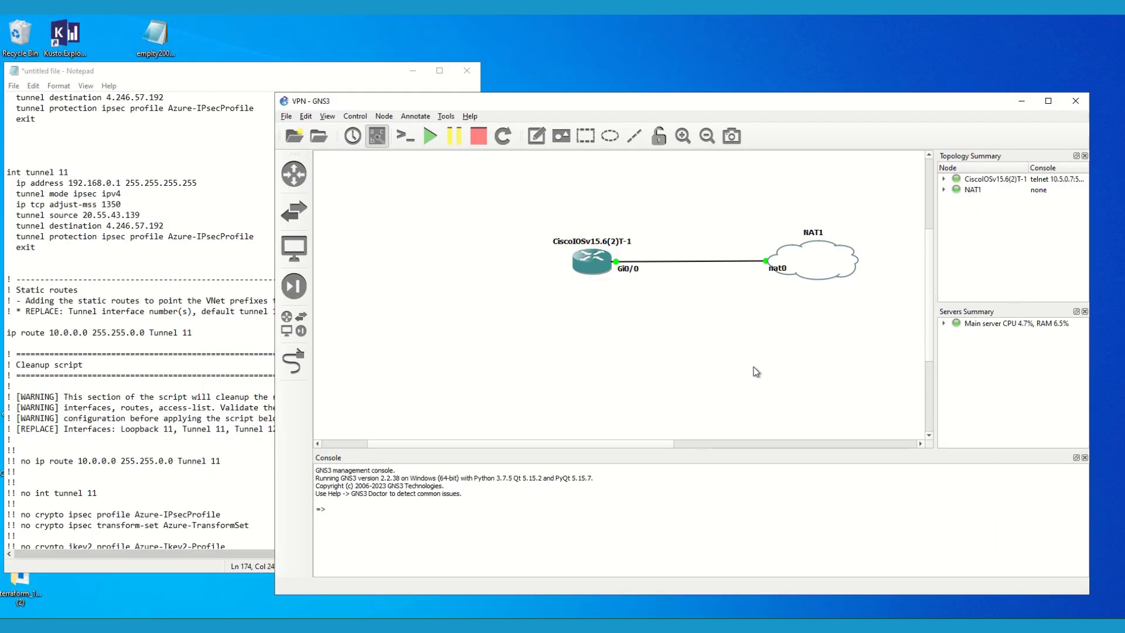
Open the router's console and confirm the static route 10.0.0.0/16 via Tunnel11 using 'sh run | inc route'.
right_click(587, 271)
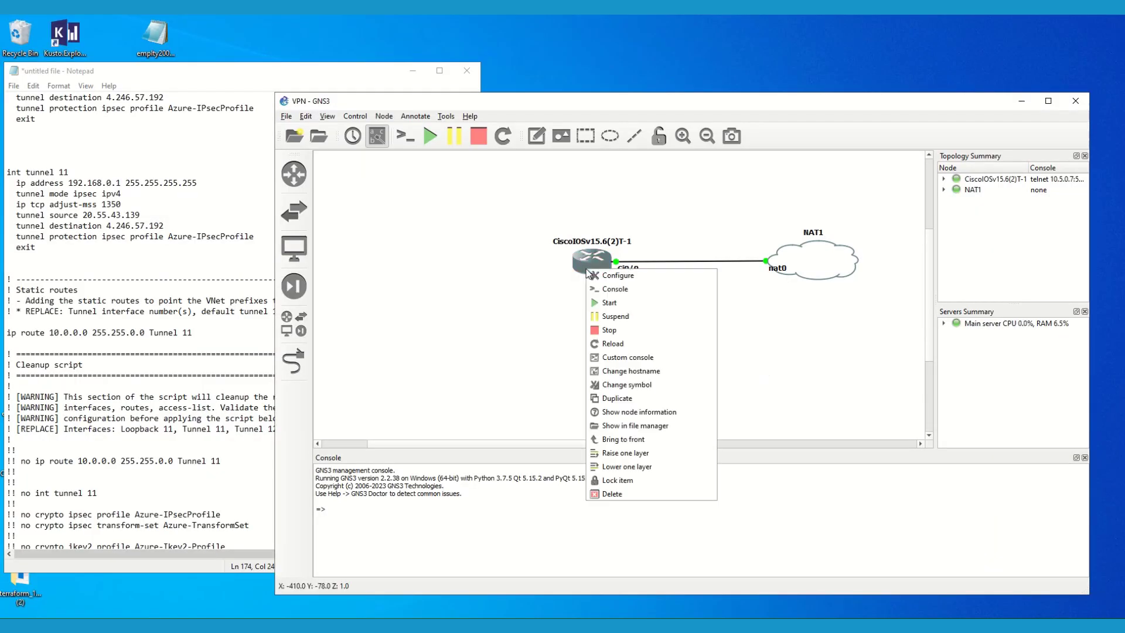
left_click(614, 290)
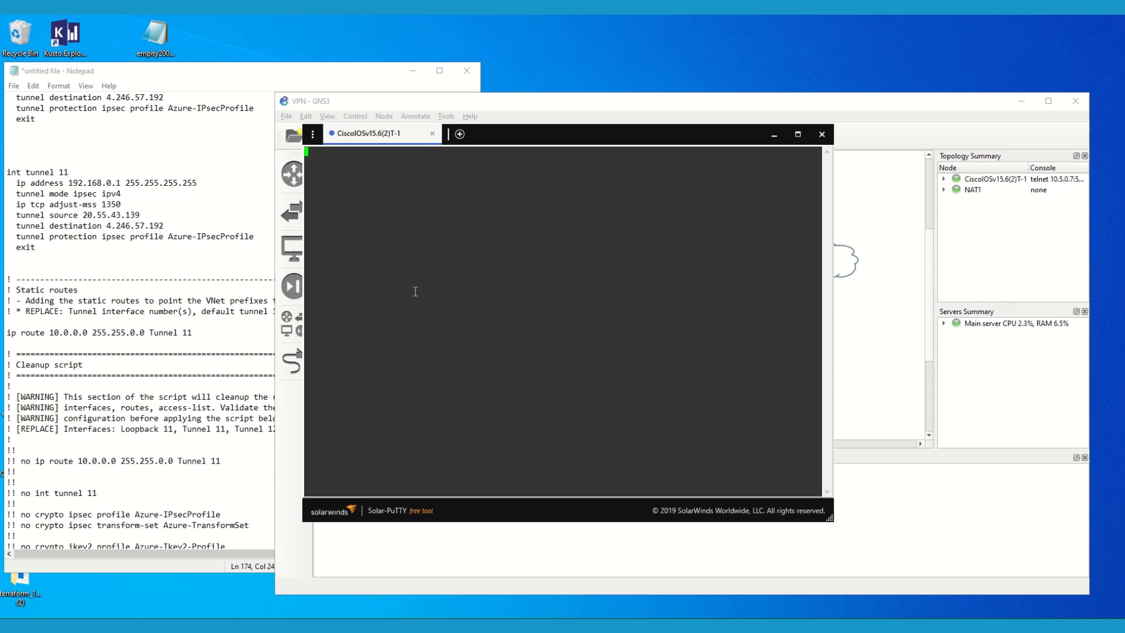
key("Return")
type("sh run n")
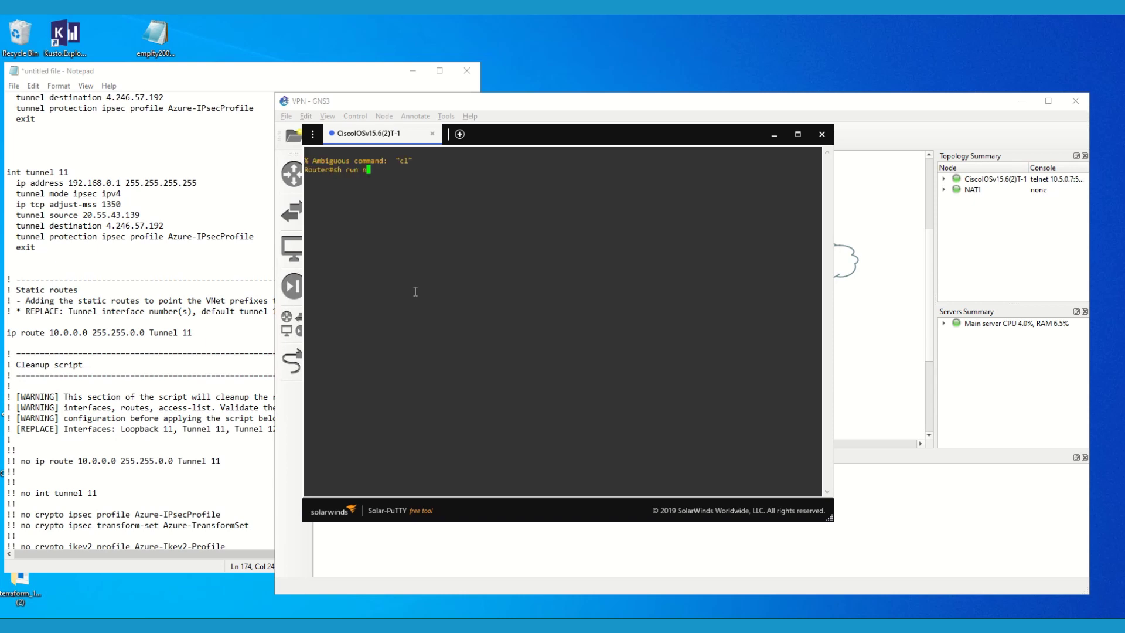
key("BackSpace")
type("| inc route")
key("Return")
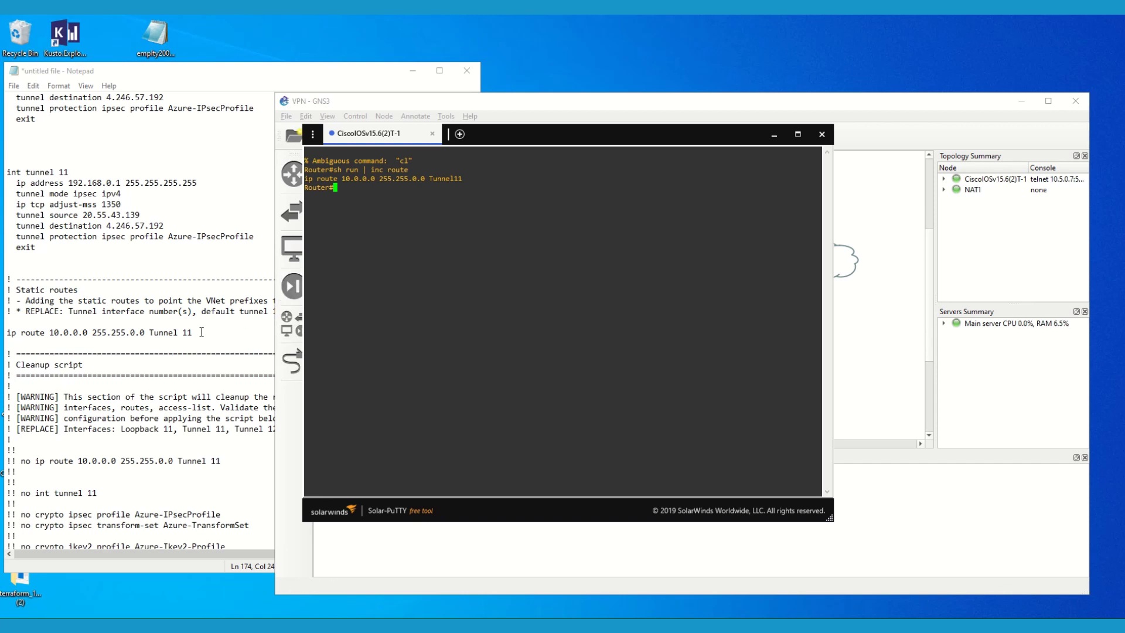
left_click_drag(200, 333, 7, 332)
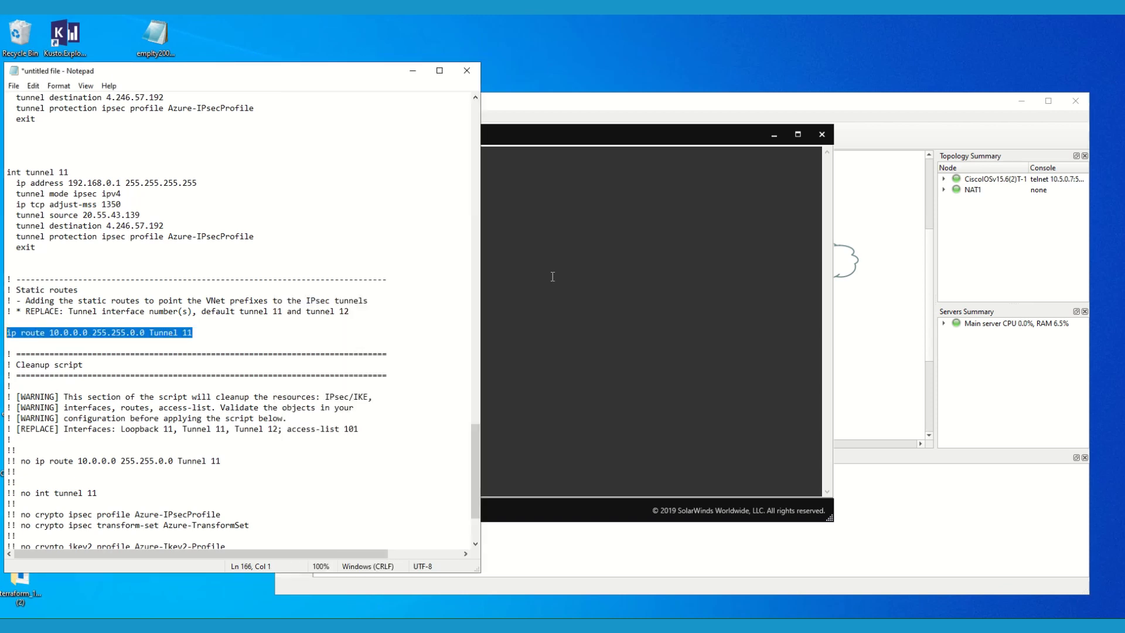
Ping 10.0.1.4 sourced from the loopback, succeeding 5/5.
left_click(575, 277)
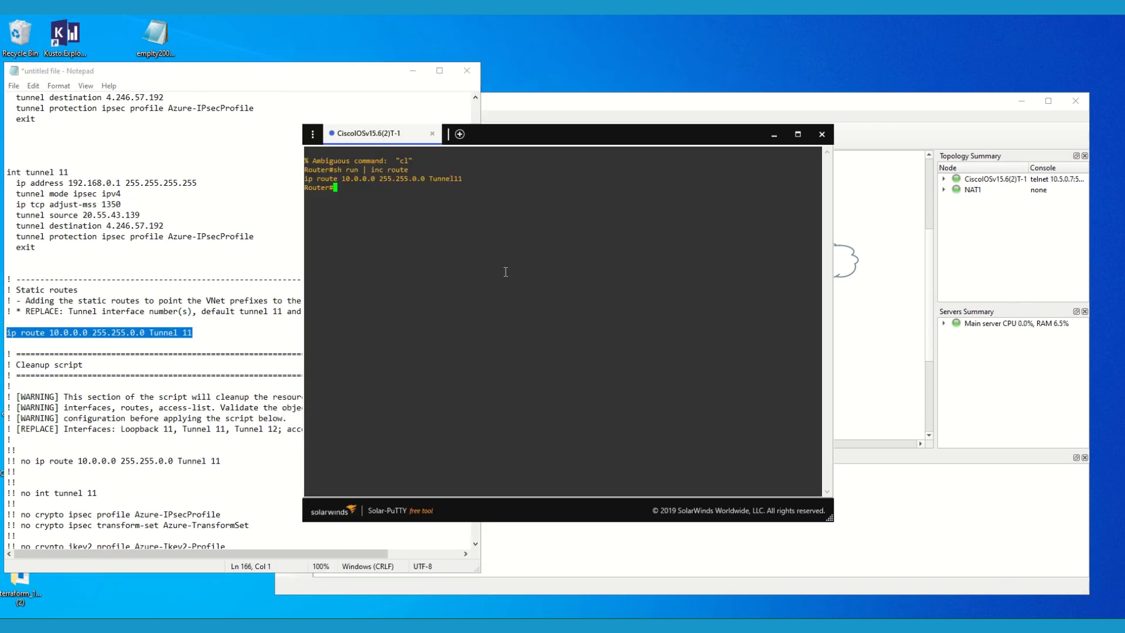
type("ping 10.0.1.4 so")
key("Tab")
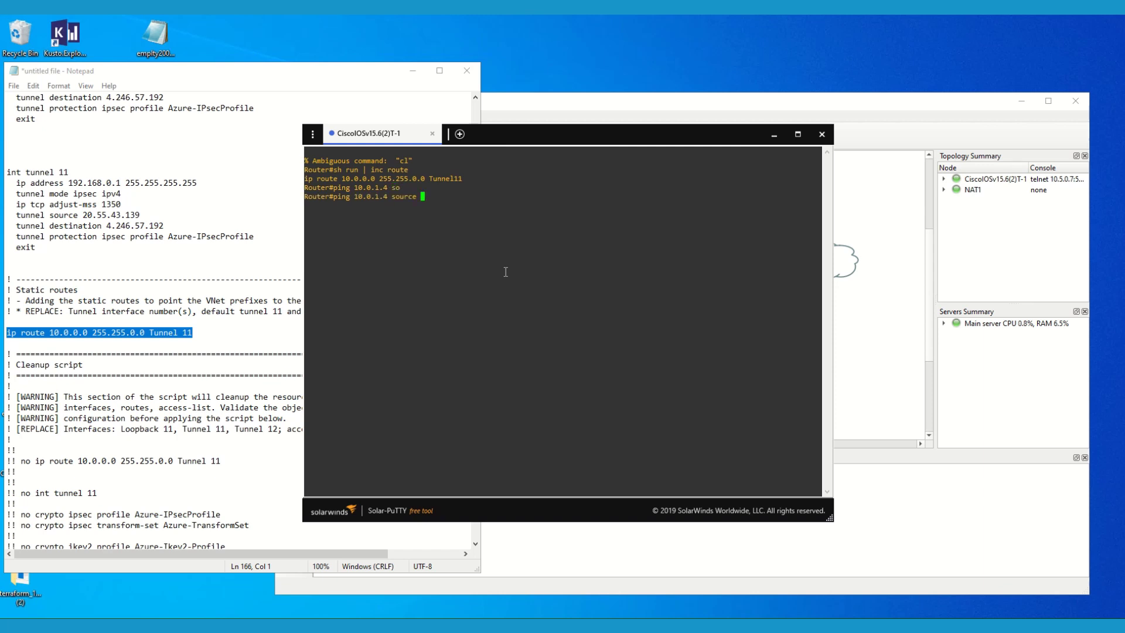
type("lo")
key("Return")
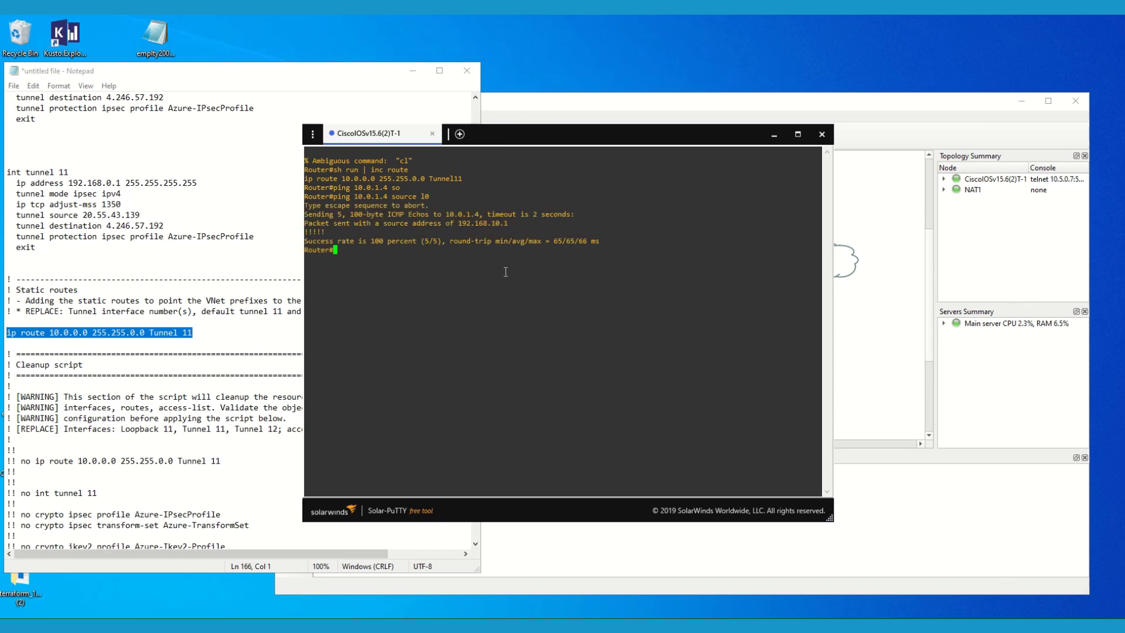
key("Return")
Remove the static route 'ip route 10.0.0.0 255.255.0.0 Tunnel11' in configuration mode.
left_click_drag(306, 180, 461, 178)
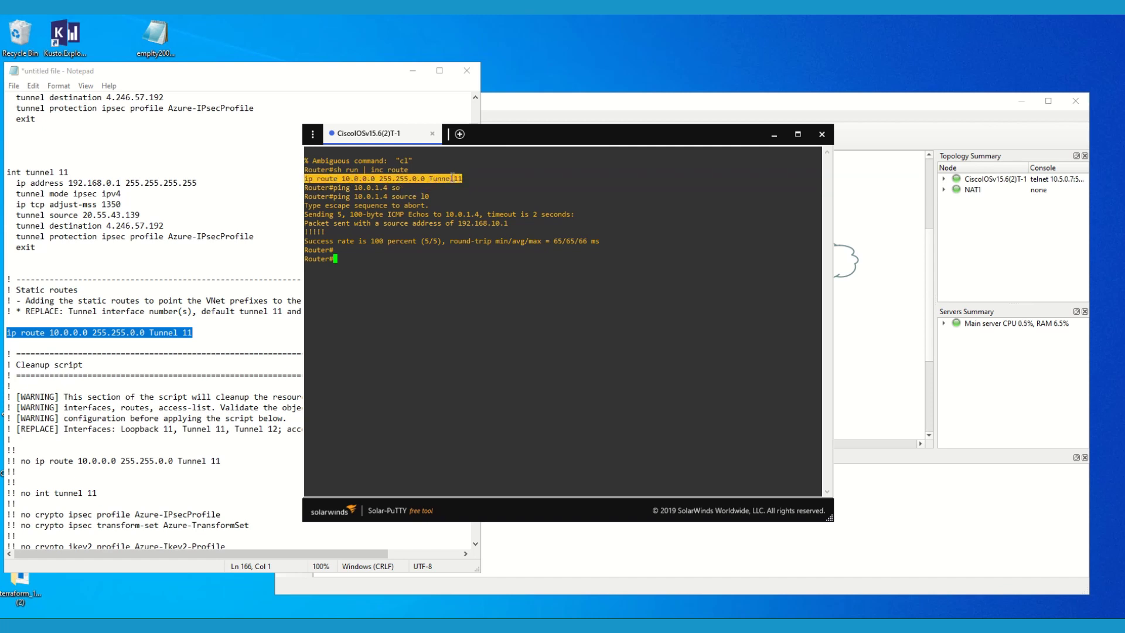
left_click(565, 316)
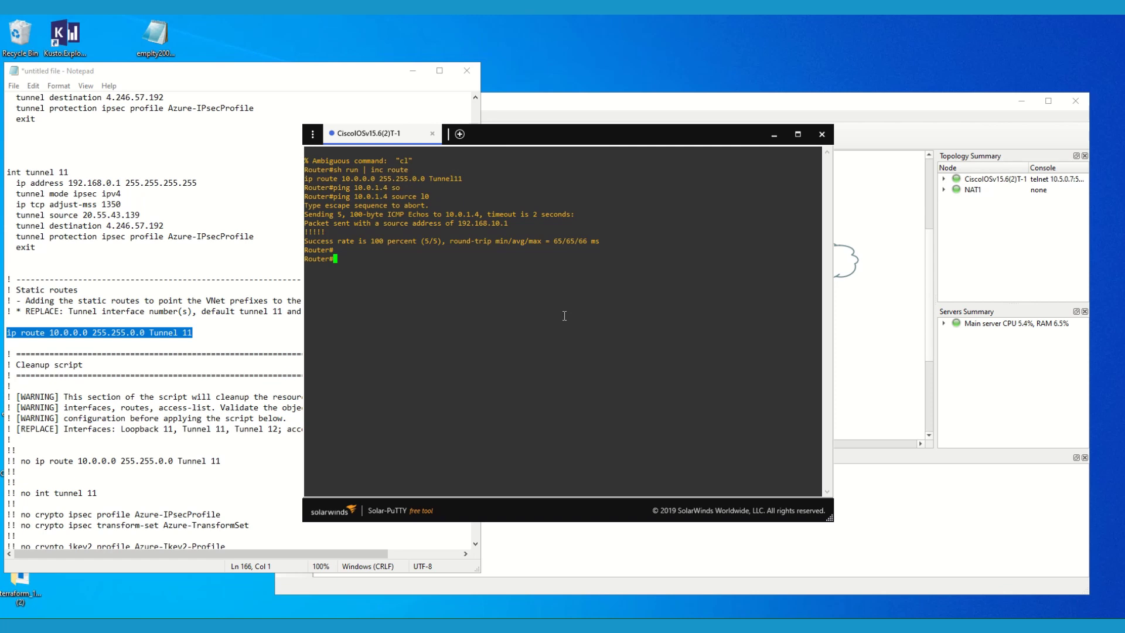
type("cofdnig t")
key("Return")
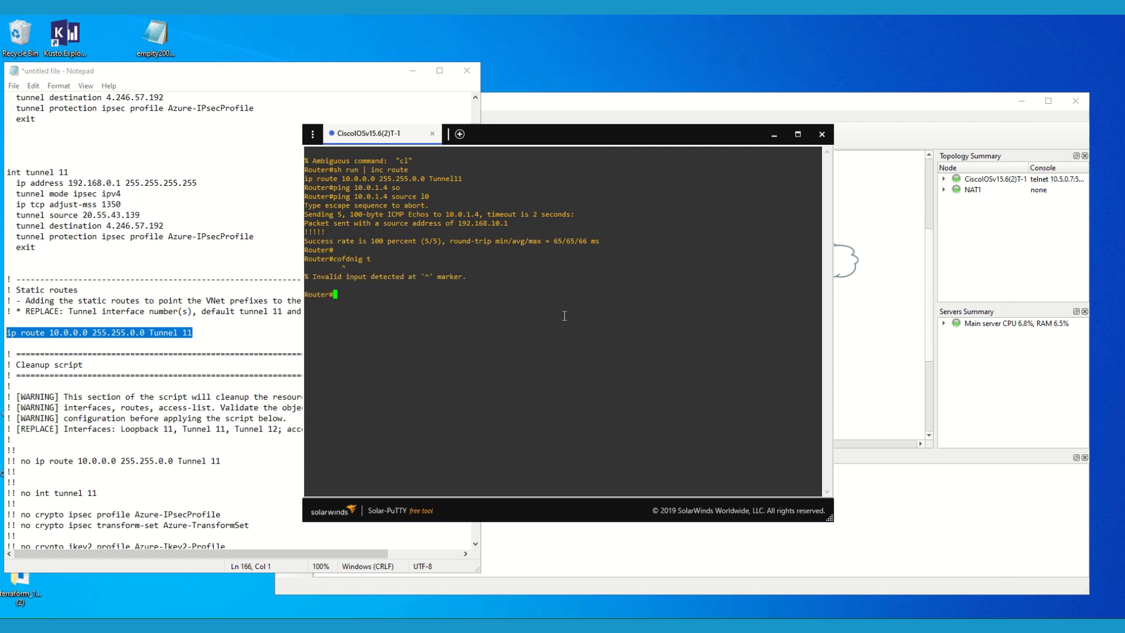
type("config t")
key("Return")
type("no")
right_click(610, 292)
key("Return")
key("ctrl+z")
Rerun the ping to 10.0.1.4, now failing 0/5, and check 'sh run | sec bgp'.
type("config t")
key("Up")
key("Up")
key("Up")
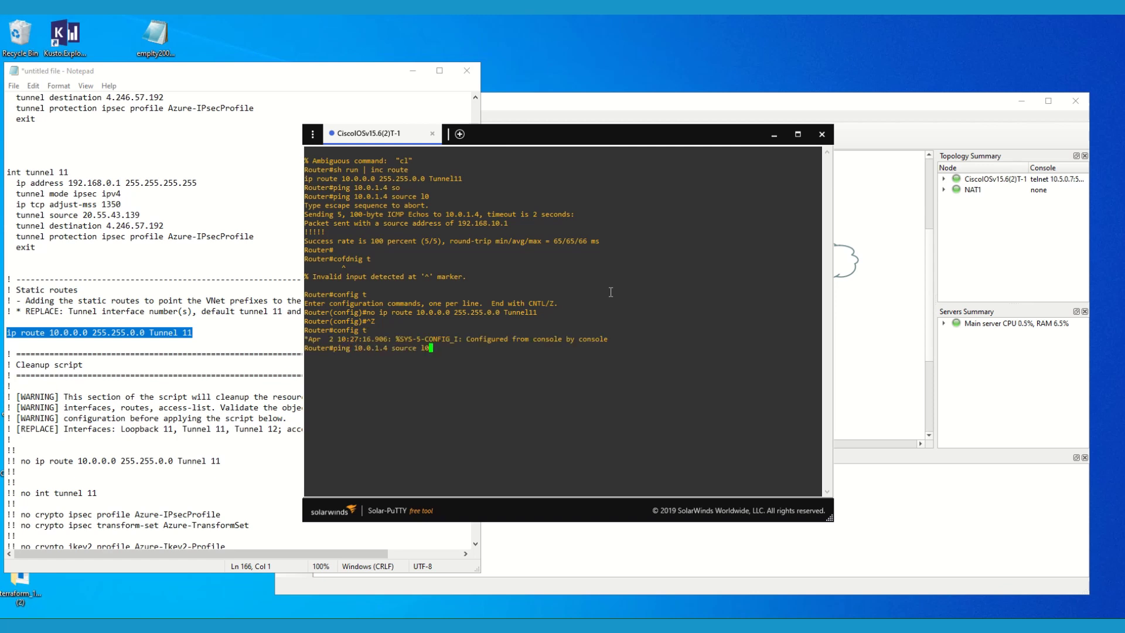
key("Return")
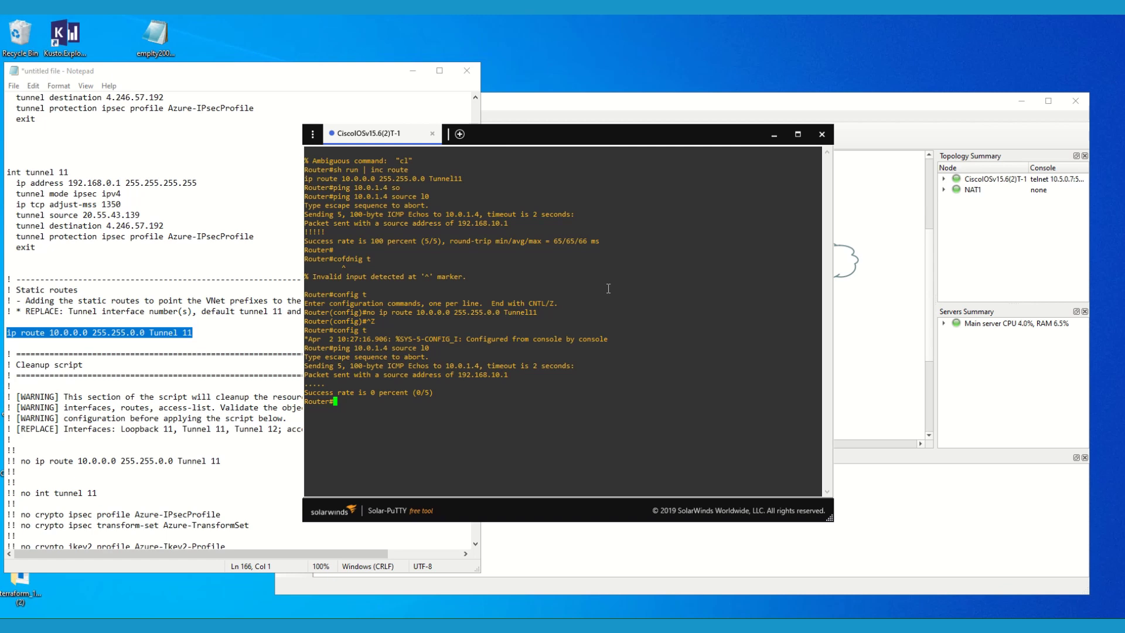
type("sh run | sec bgp")
key("Return")
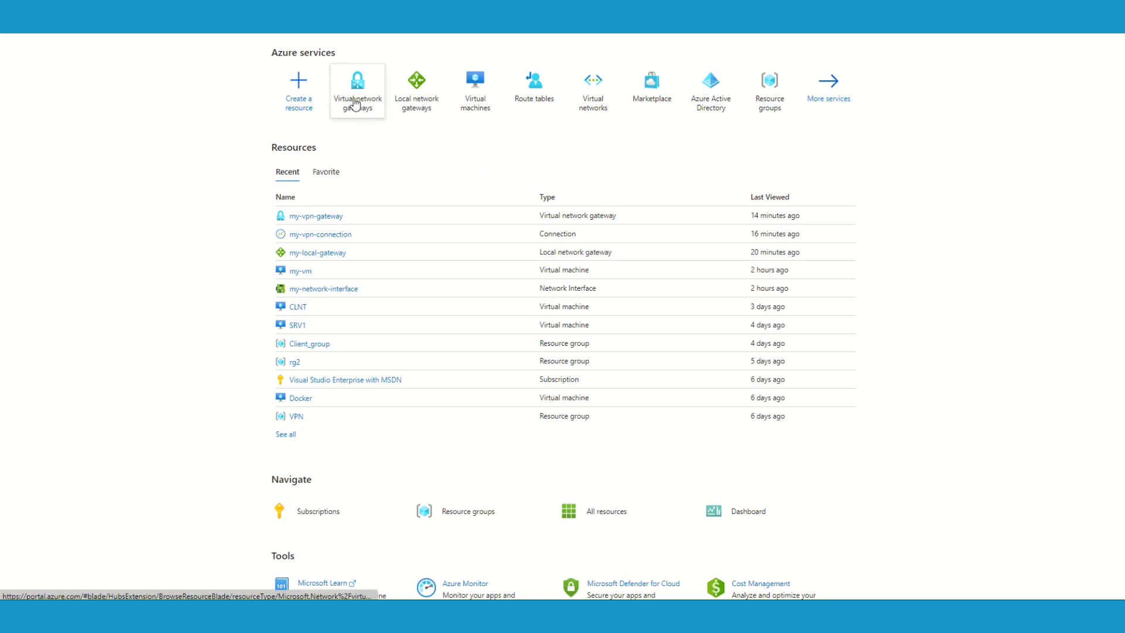
Open my-vpn-gateway from Virtual network gateways and show its Configuration page with SKU VpnGw1.
left_click(358, 103)
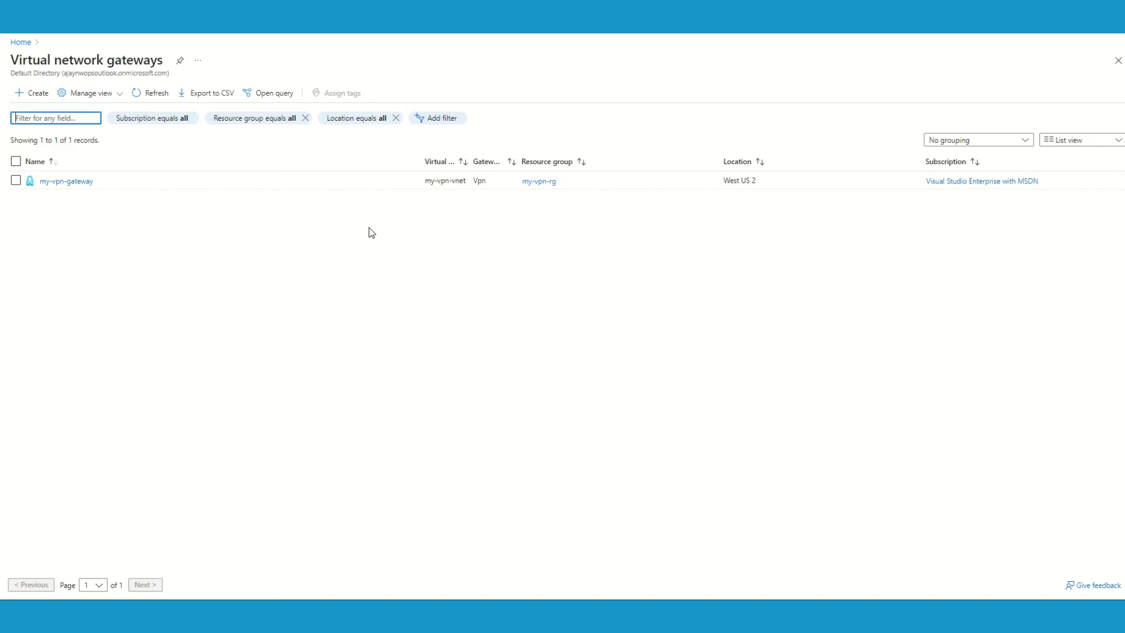
left_click(66, 181)
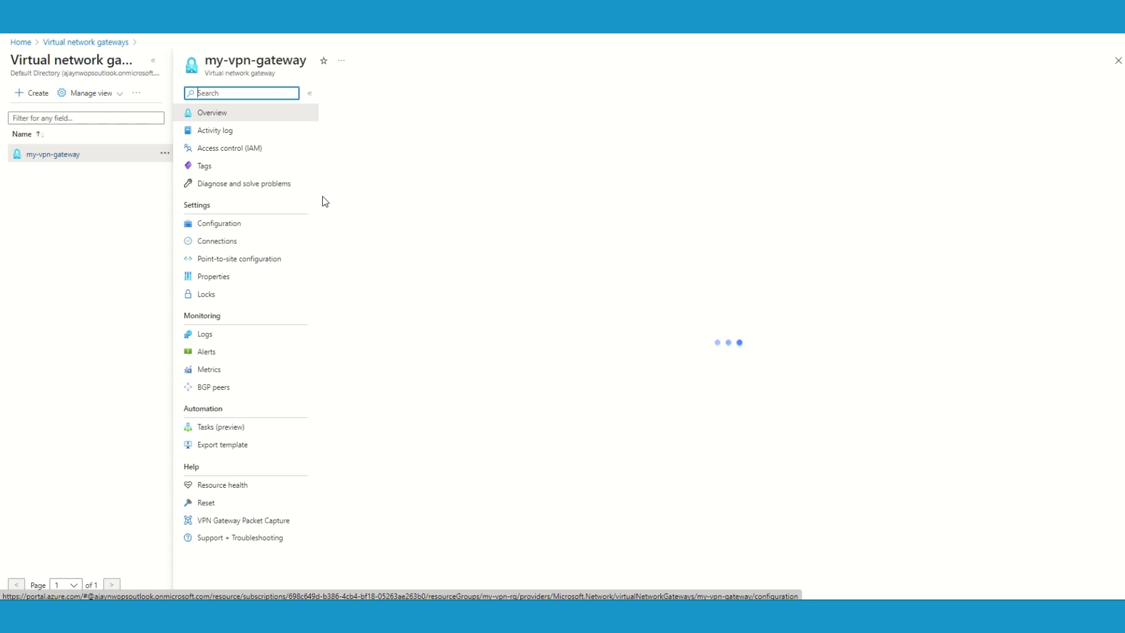
left_click(221, 227)
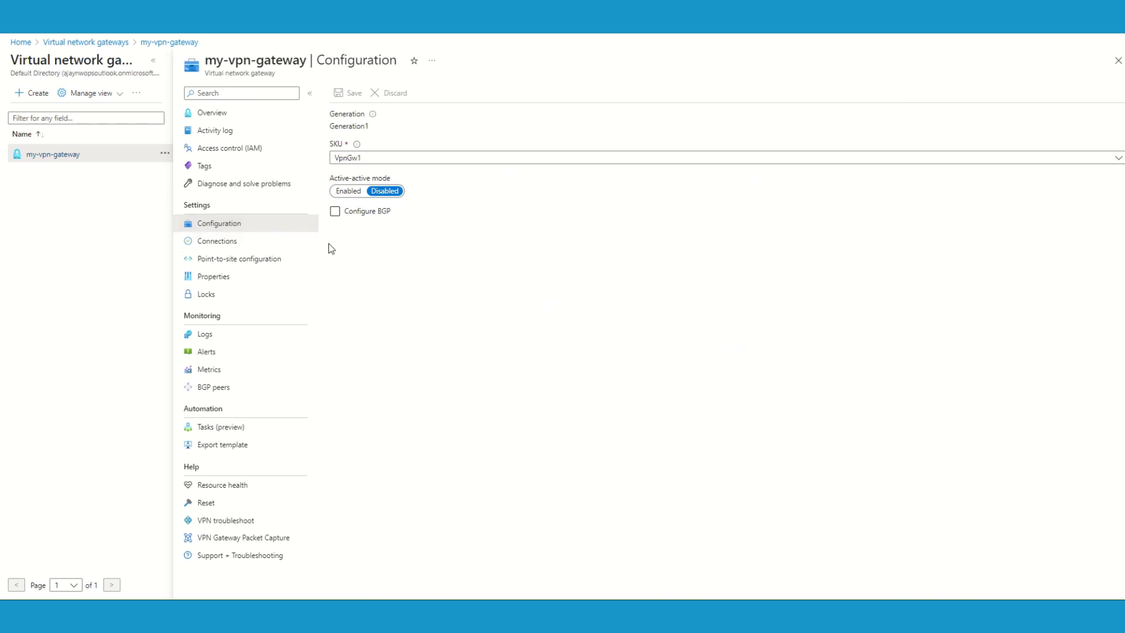
Enable Configure BGP and review ASN 65515 and BGP peer IP 10.0.1.254.
left_click(335, 213)
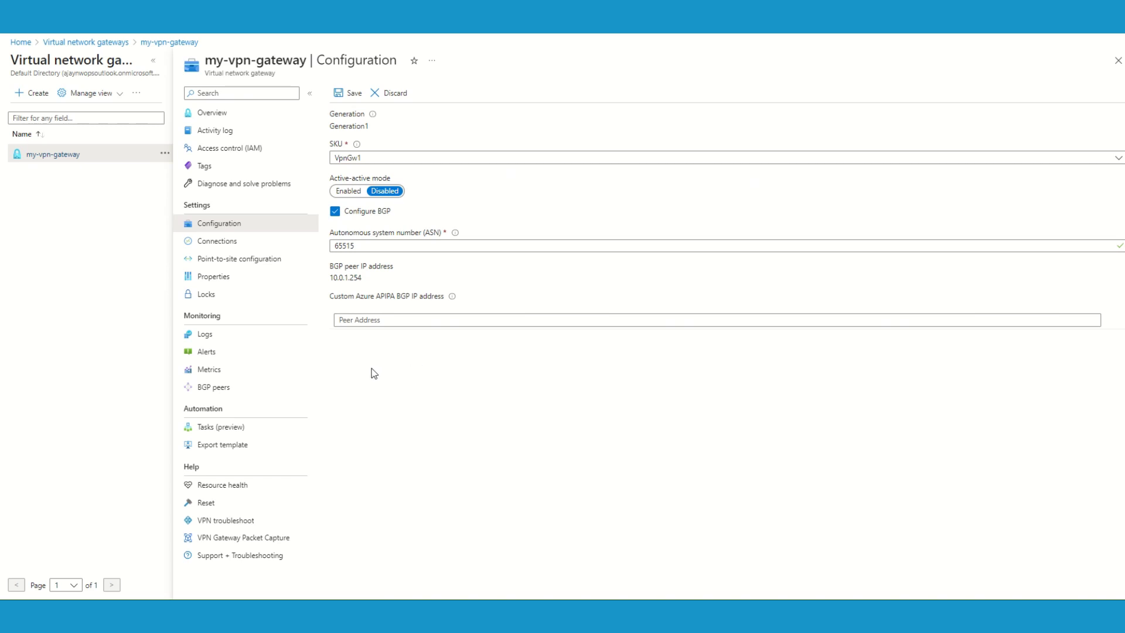
left_click_drag(378, 245, 321, 248)
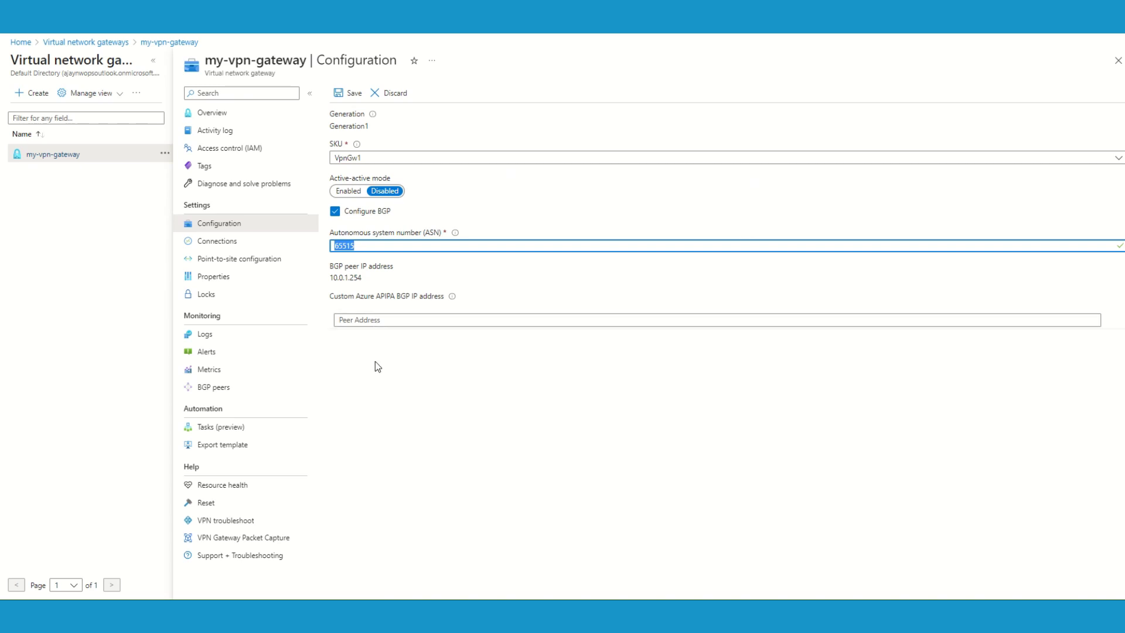
left_click(422, 384)
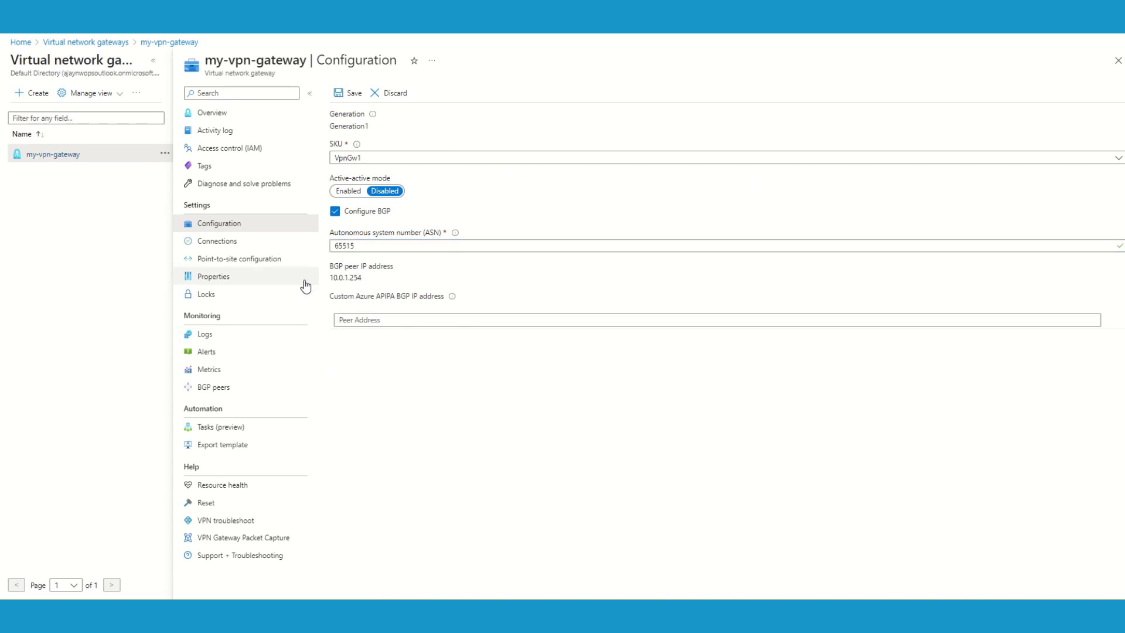
left_click_drag(367, 279, 328, 278)
left_click(375, 365)
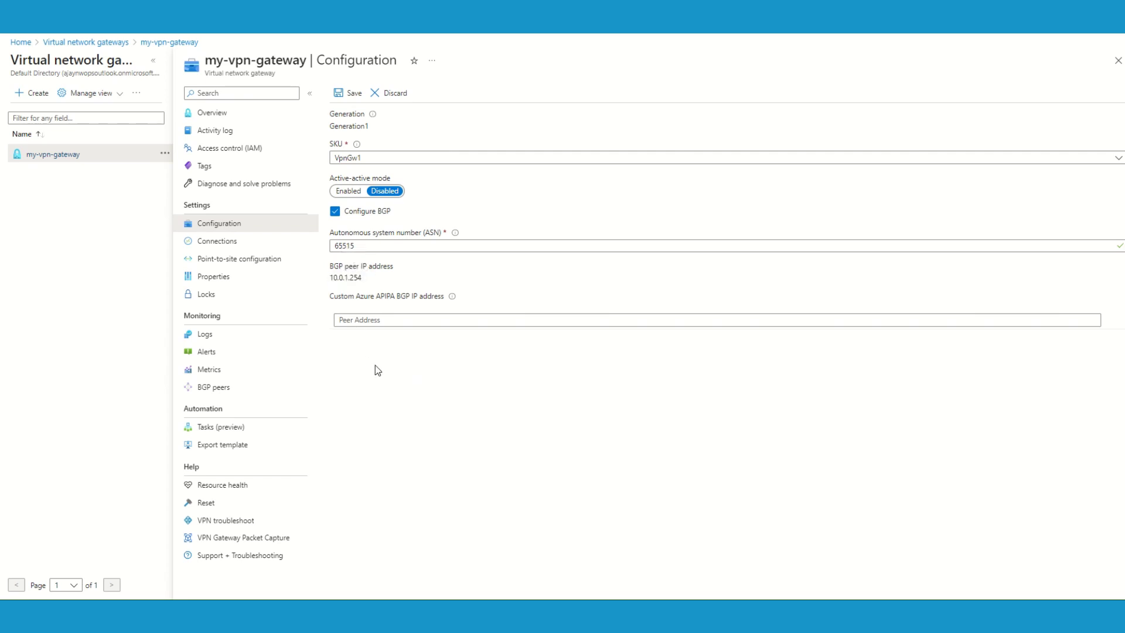
Save the BGP settings and confirm the gateway shows the Updating status.
left_click(346, 98)
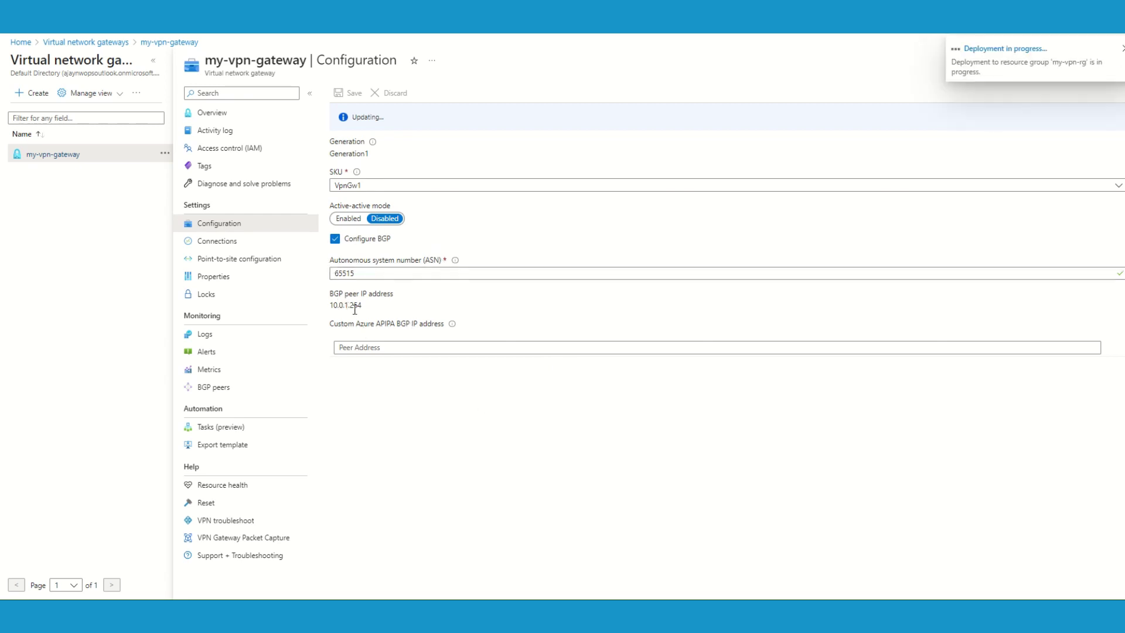
left_click_drag(356, 273, 330, 275)
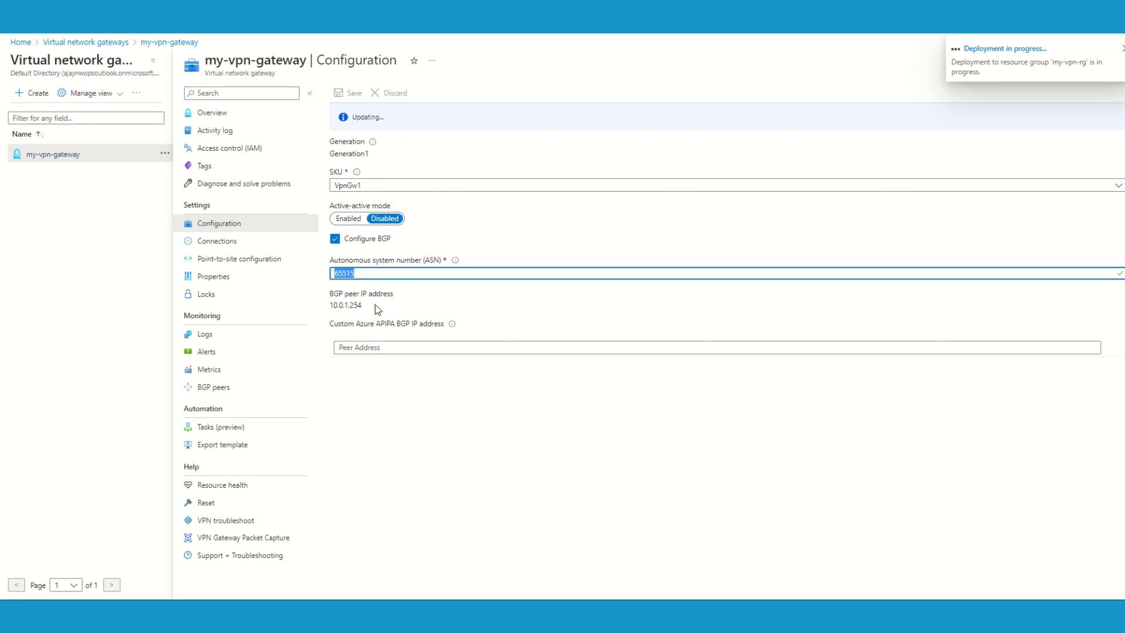
left_click_drag(375, 304, 340, 306)
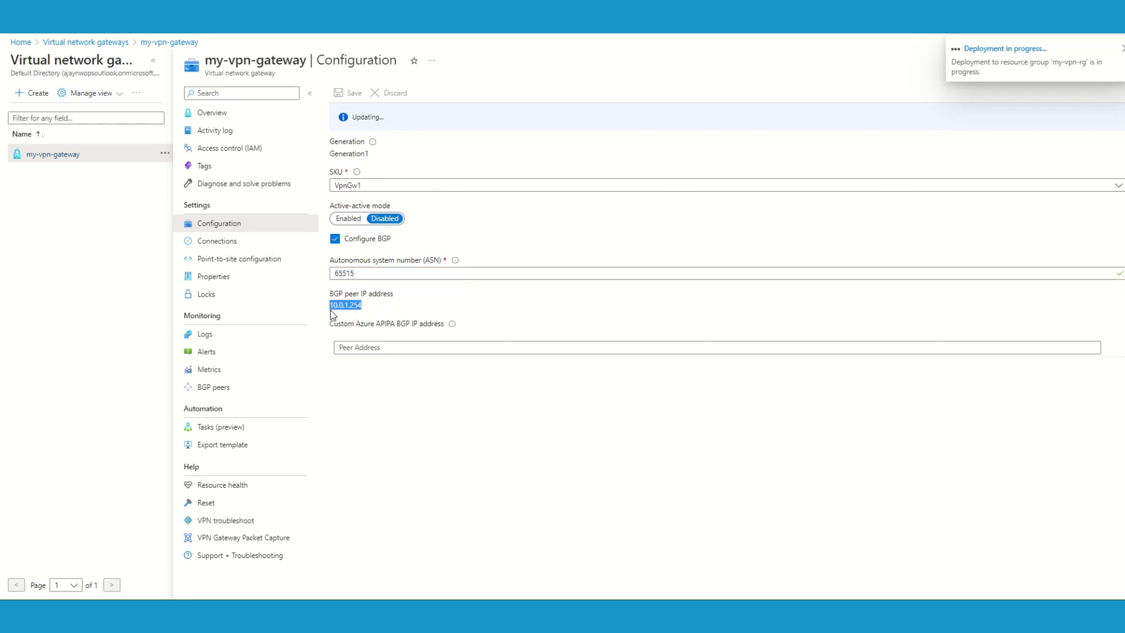
left_click(403, 386)
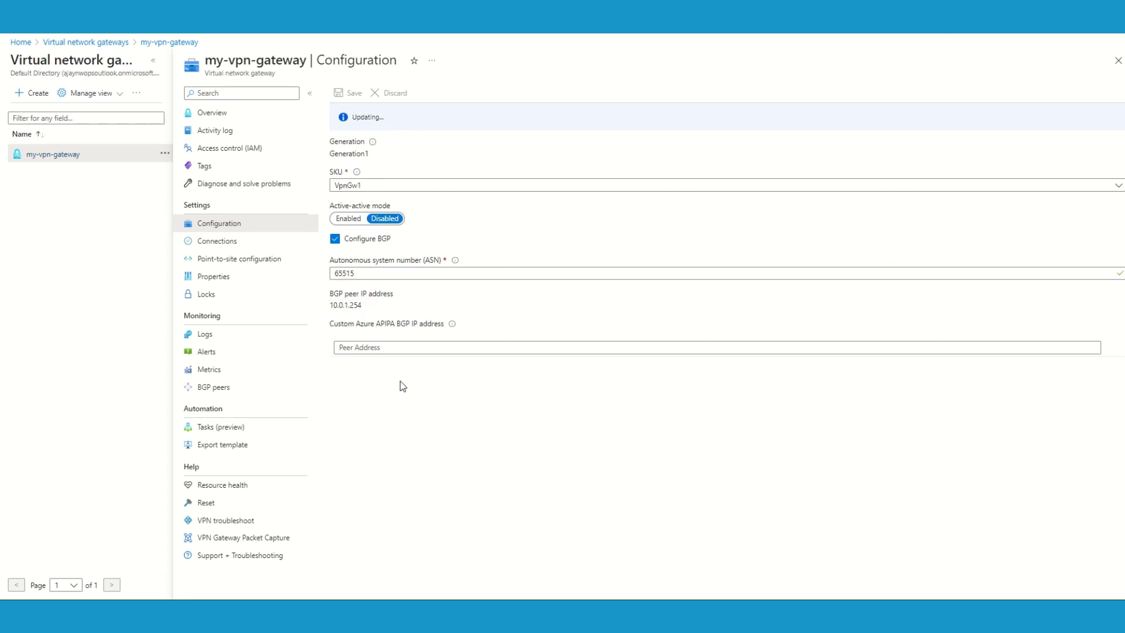
left_click_drag(384, 117, 350, 117)
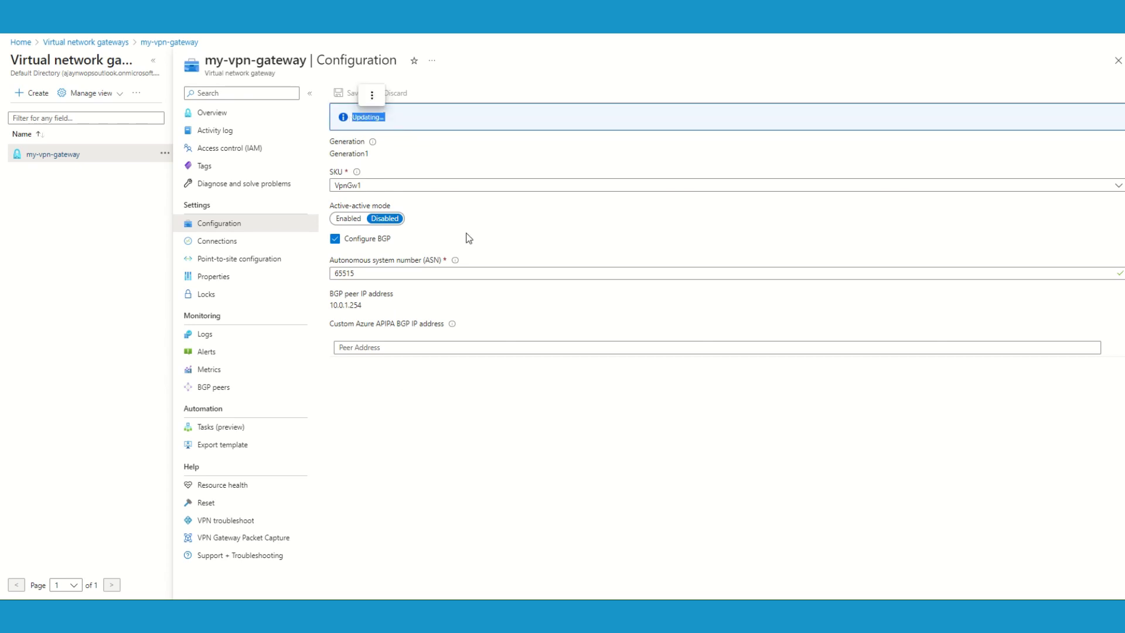
left_click(485, 415)
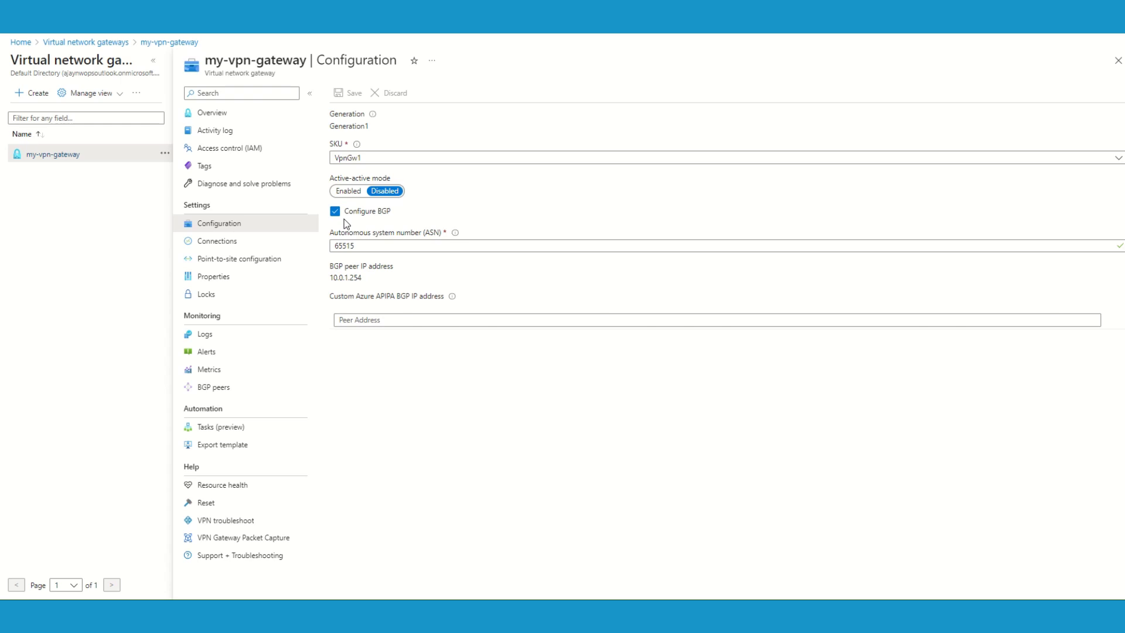
Open the Configuration page of my-local-gateway from Local network gateways.
left_click(21, 42)
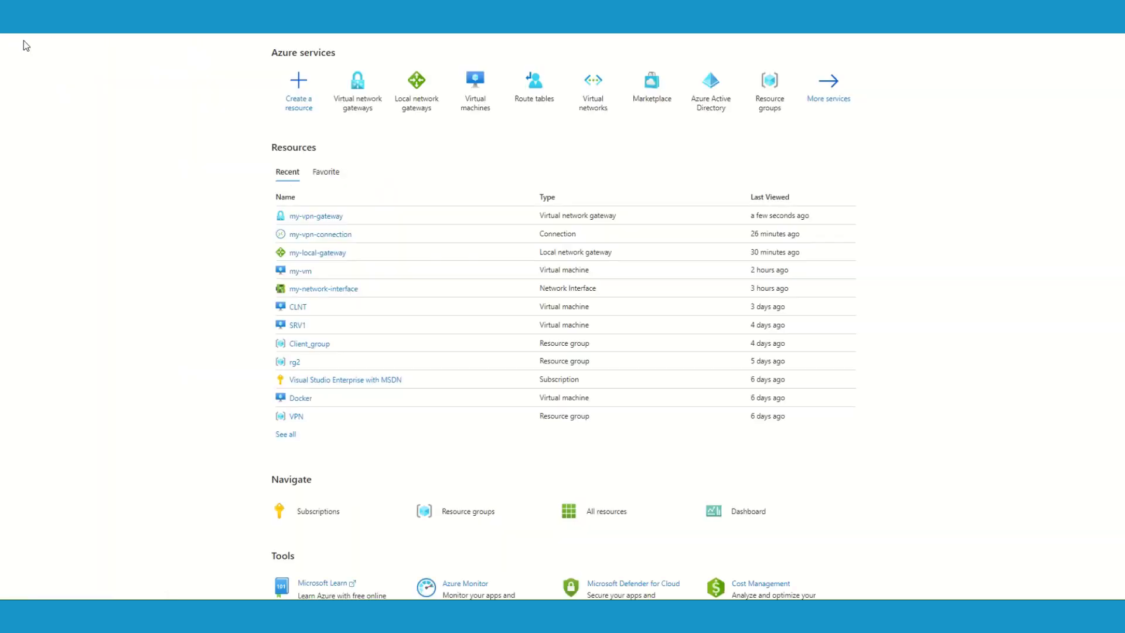
left_click(418, 107)
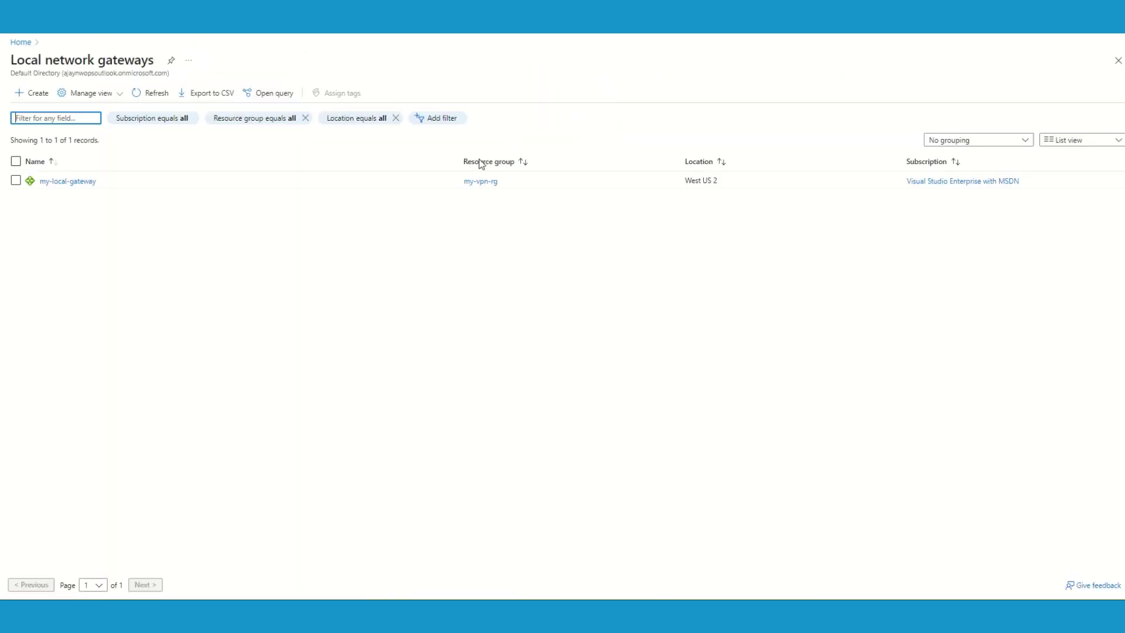
left_click(82, 182)
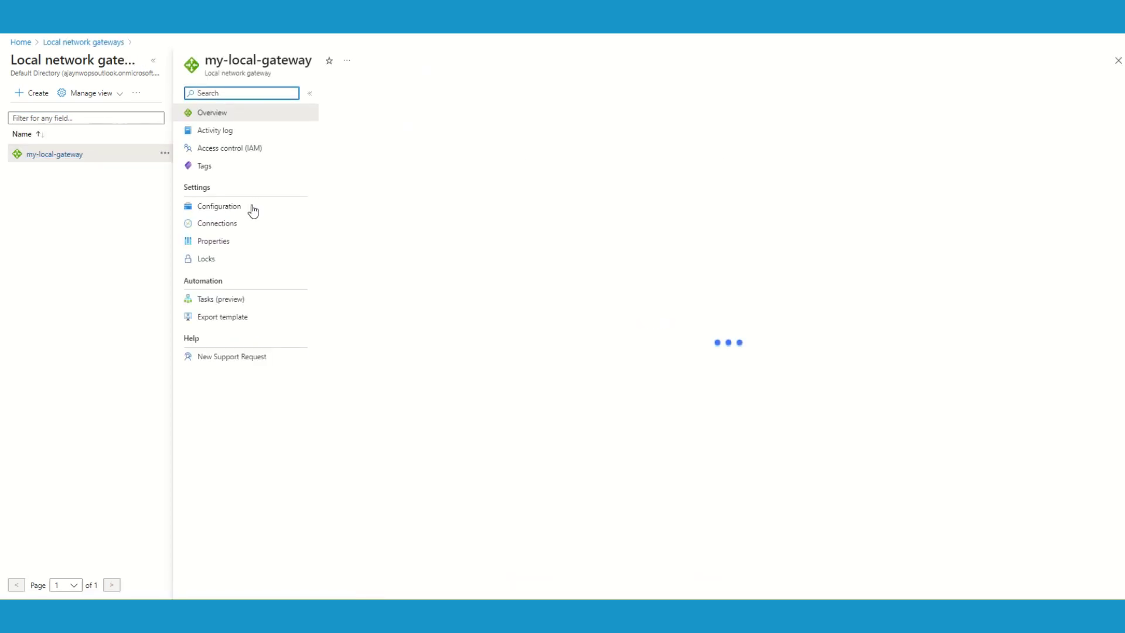
left_click(253, 208)
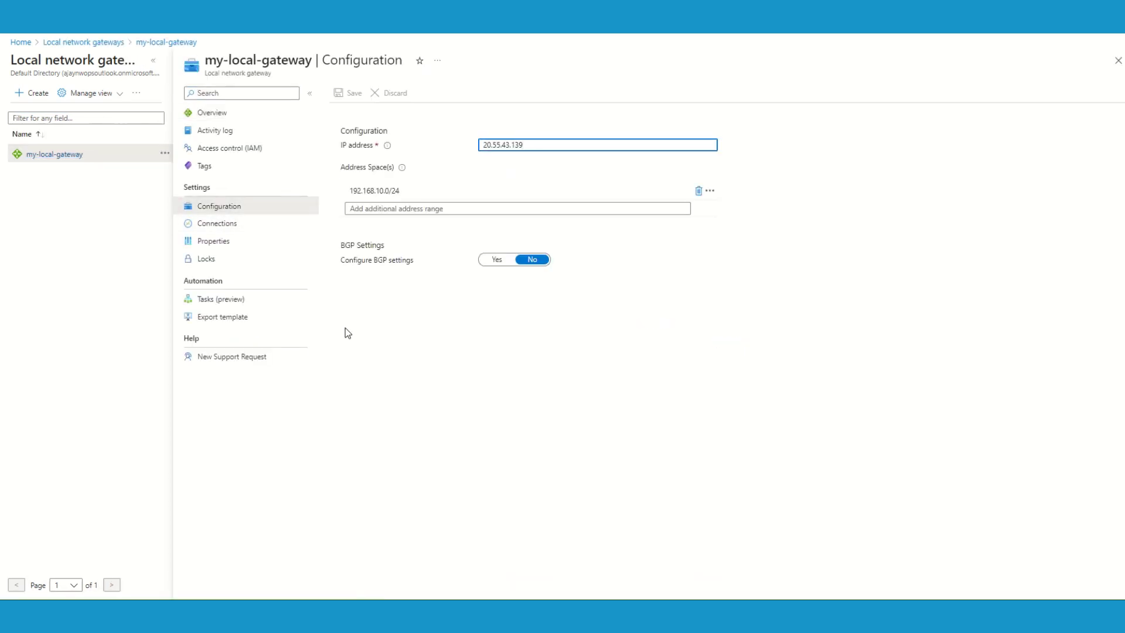
Turn on BGP settings, replacing ASN 0 with 65516, and enter peer IP 192.168.10.1.
left_click(494, 263)
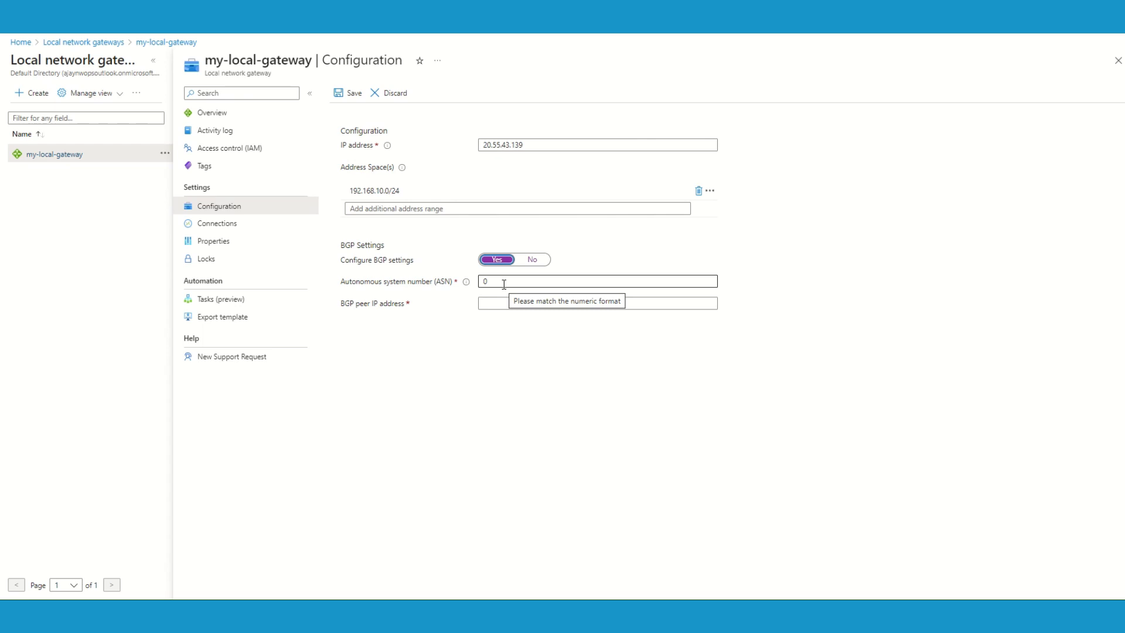
left_click(504, 284)
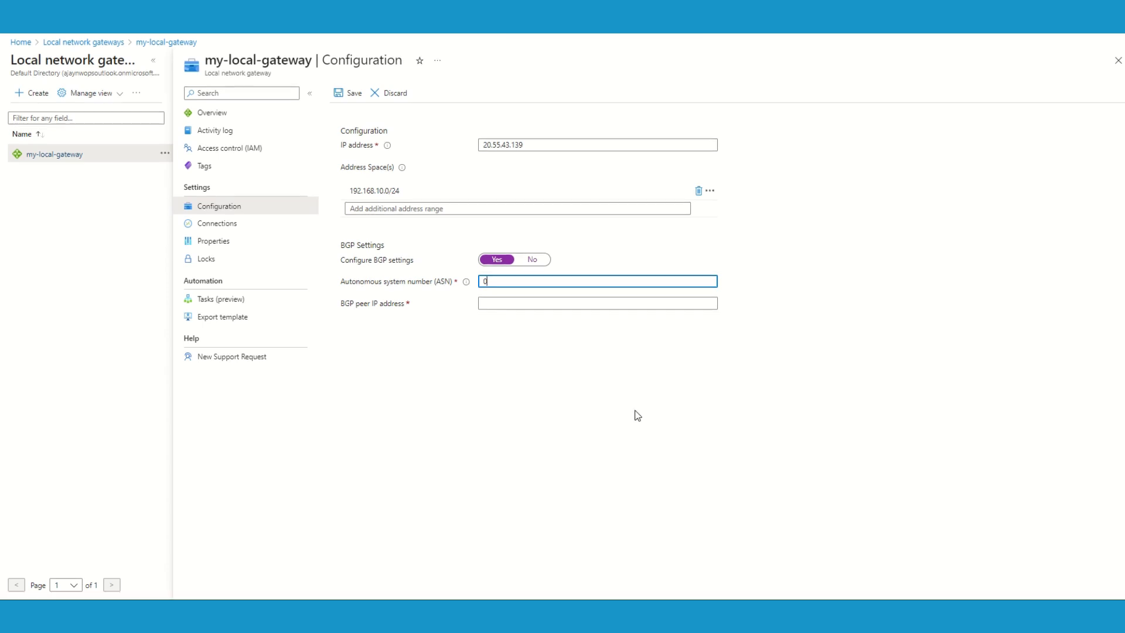
left_click_drag(507, 281, 402, 280)
type("65516")
left_click(501, 301)
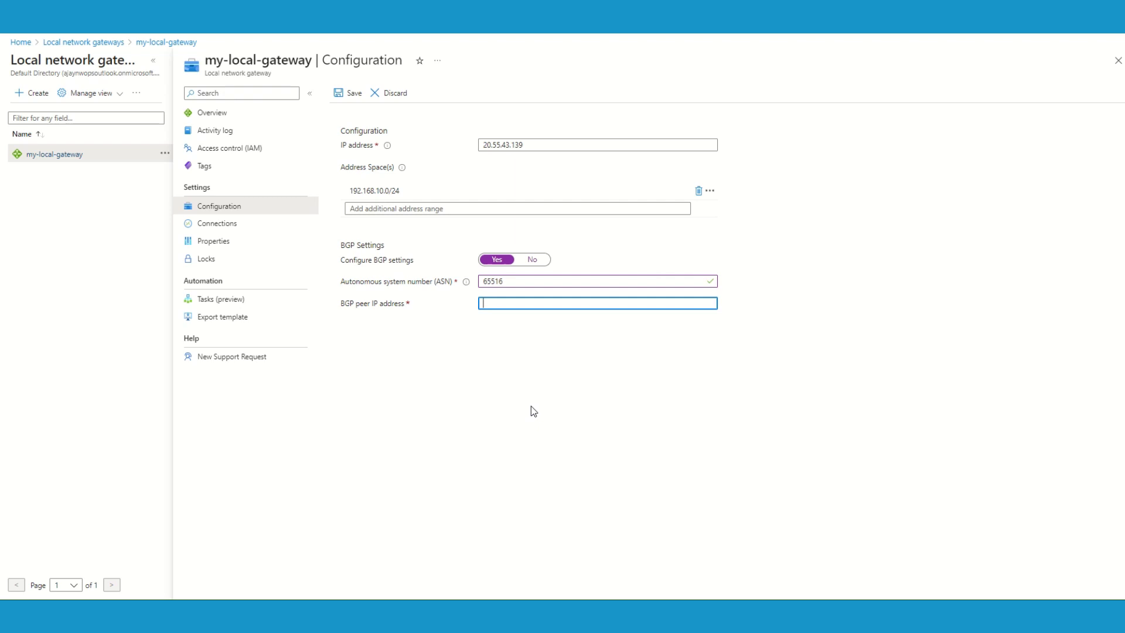
type("192.168.10.1")
Save my-local-gateway's BGP settings (ASN 65516, peer 192.168.10.1) and go back to Local network gateways.
left_click(735, 370)
left_click(352, 93)
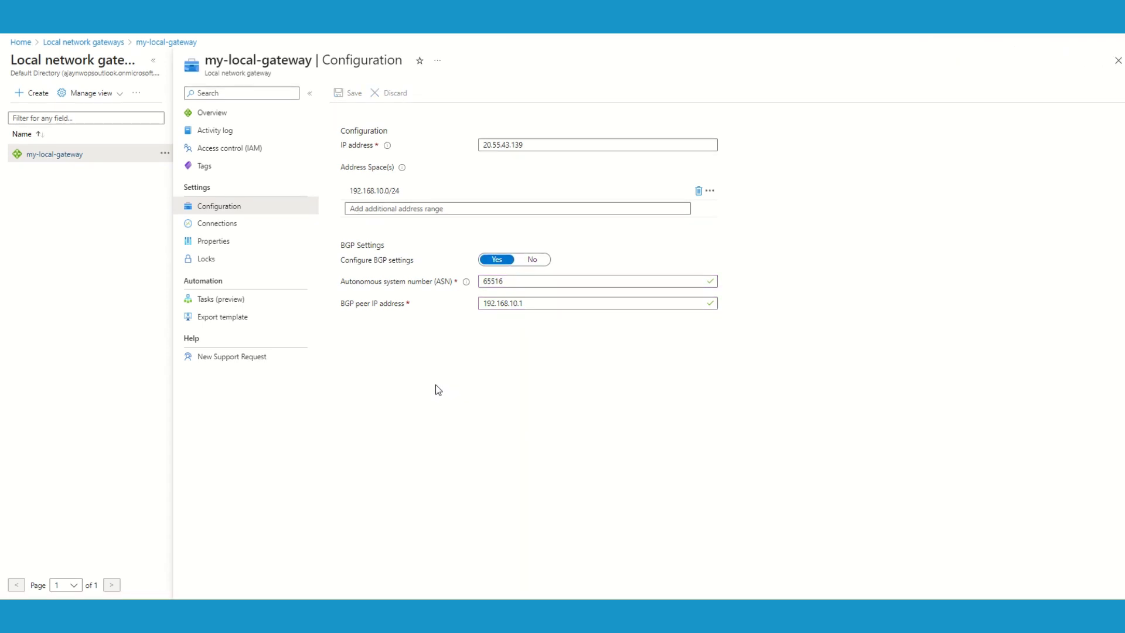
left_click(61, 156)
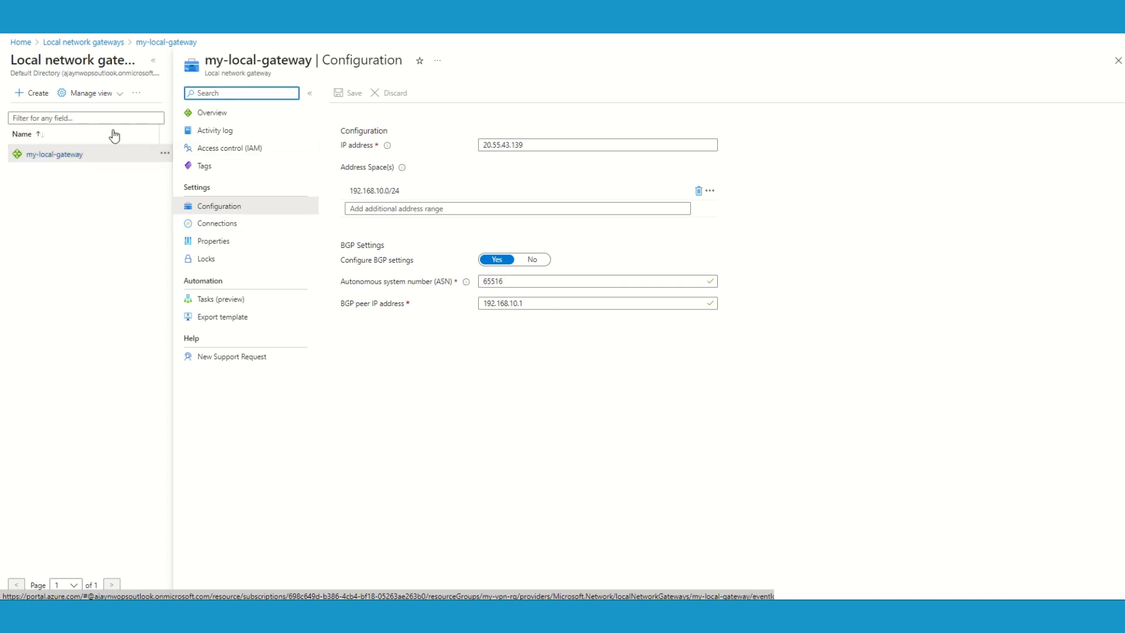
Set BGP to Enabled in my-vpn-connection's Configuration under my-local-gateway Connections and save it.
left_click(83, 43)
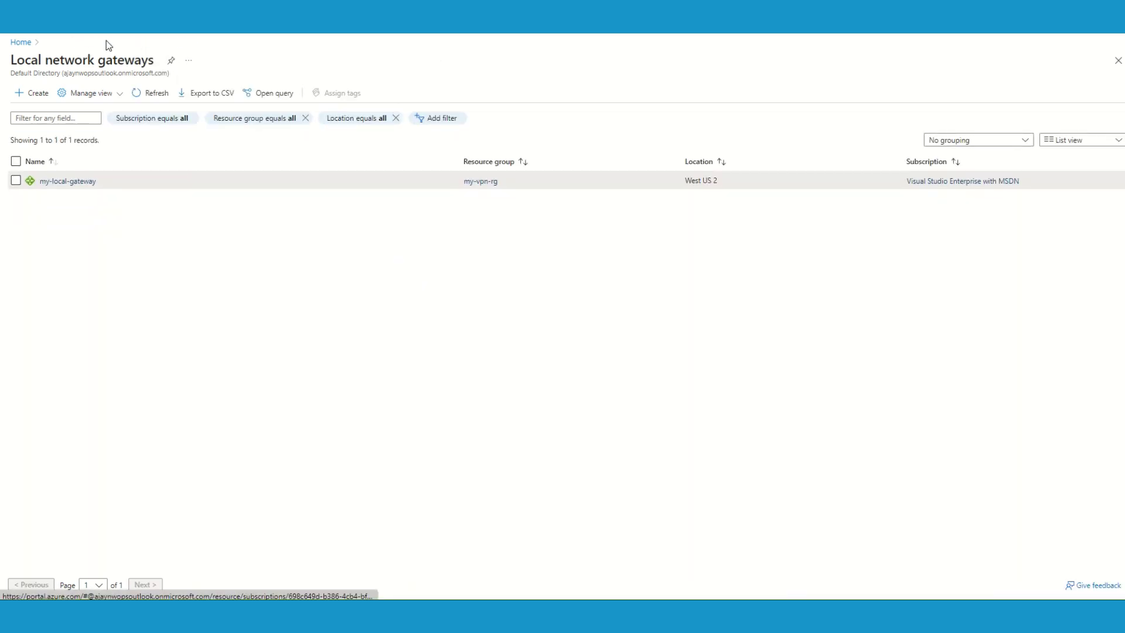
left_click(69, 181)
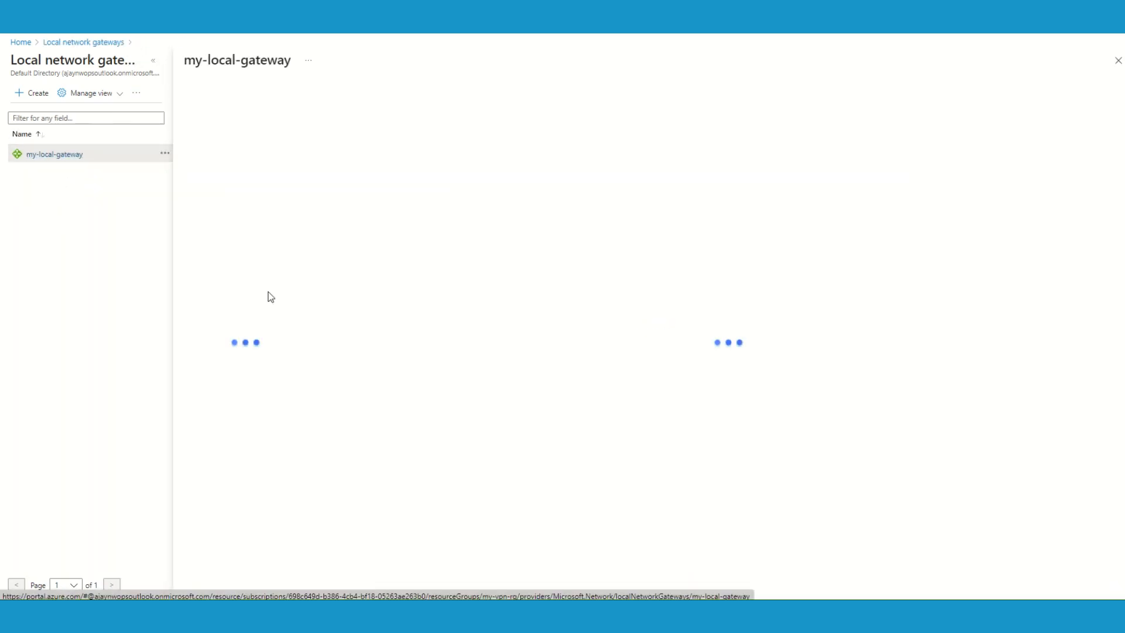
left_click(230, 226)
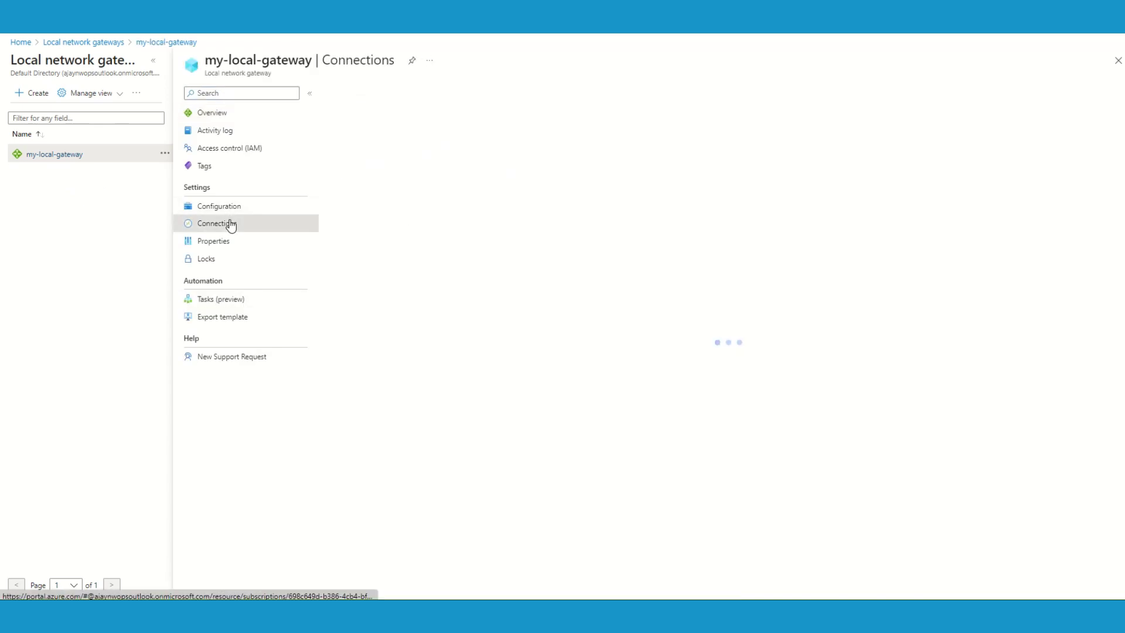
left_click(373, 154)
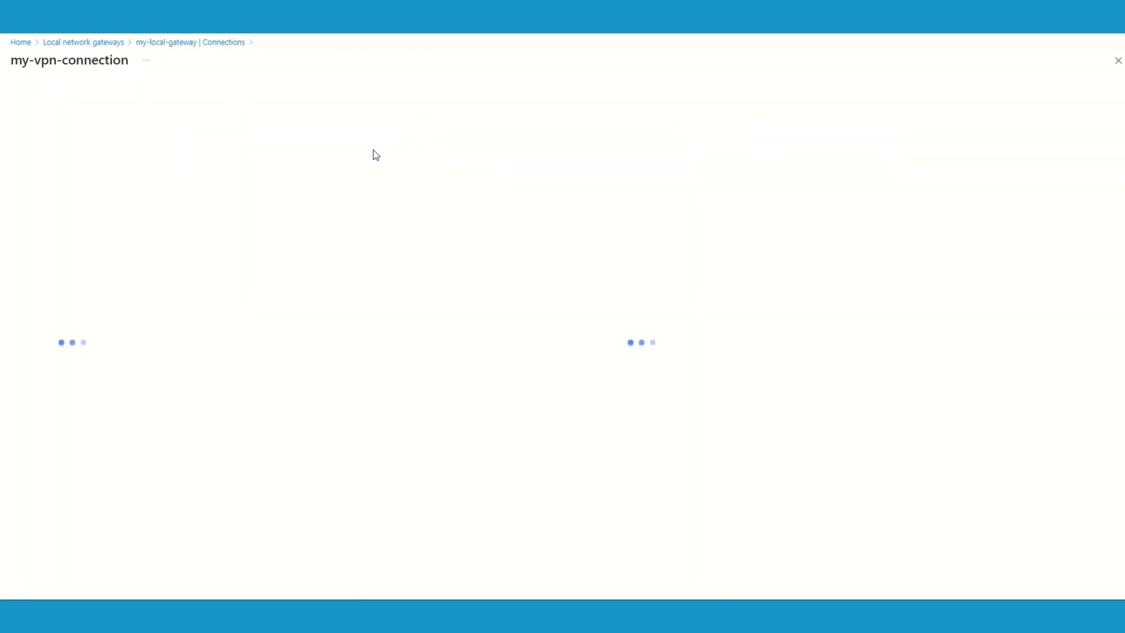
left_click(80, 215)
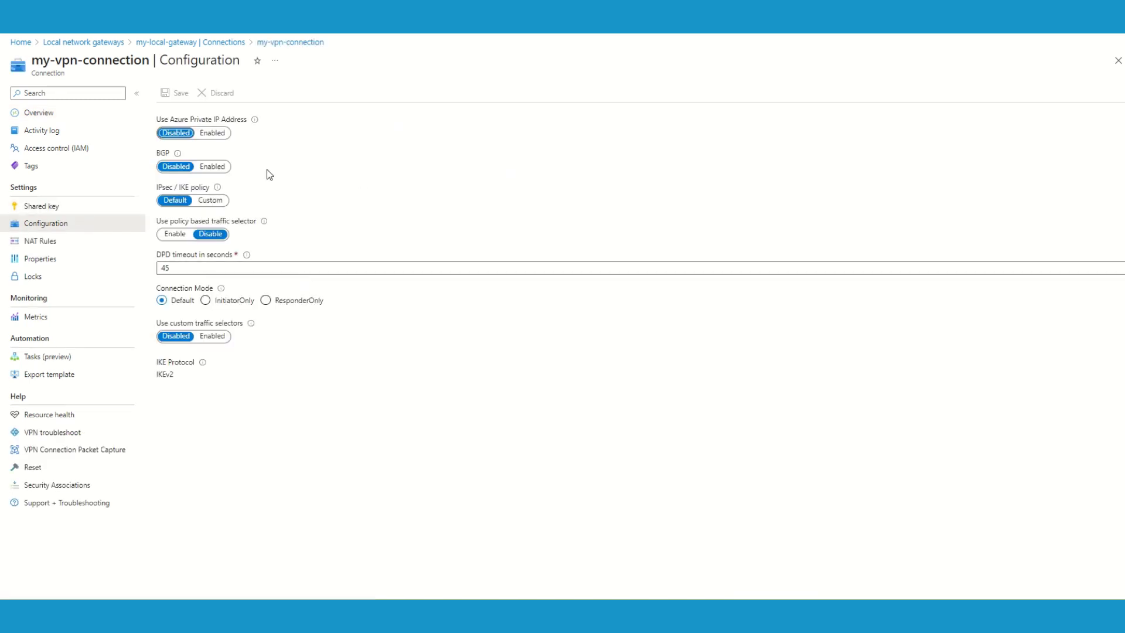
left_click(217, 168)
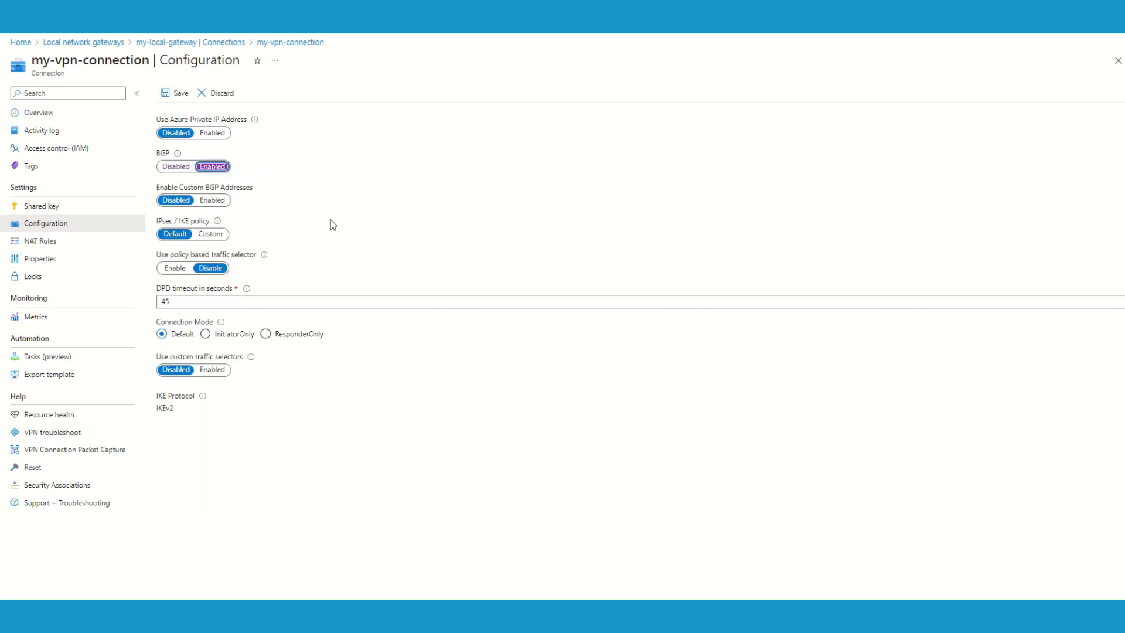
left_click(177, 93)
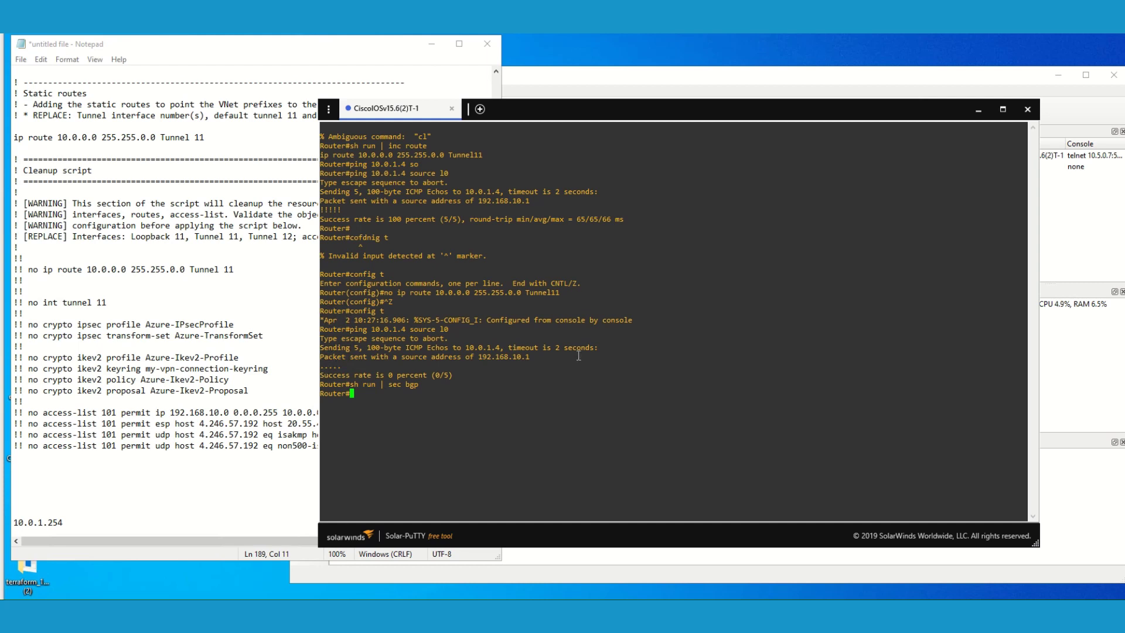
Start 'router bgp 65516' and add neighbor 10.0.1.254 with remote-as 65515.
type("onfig t")
key("Return")
type("config t")
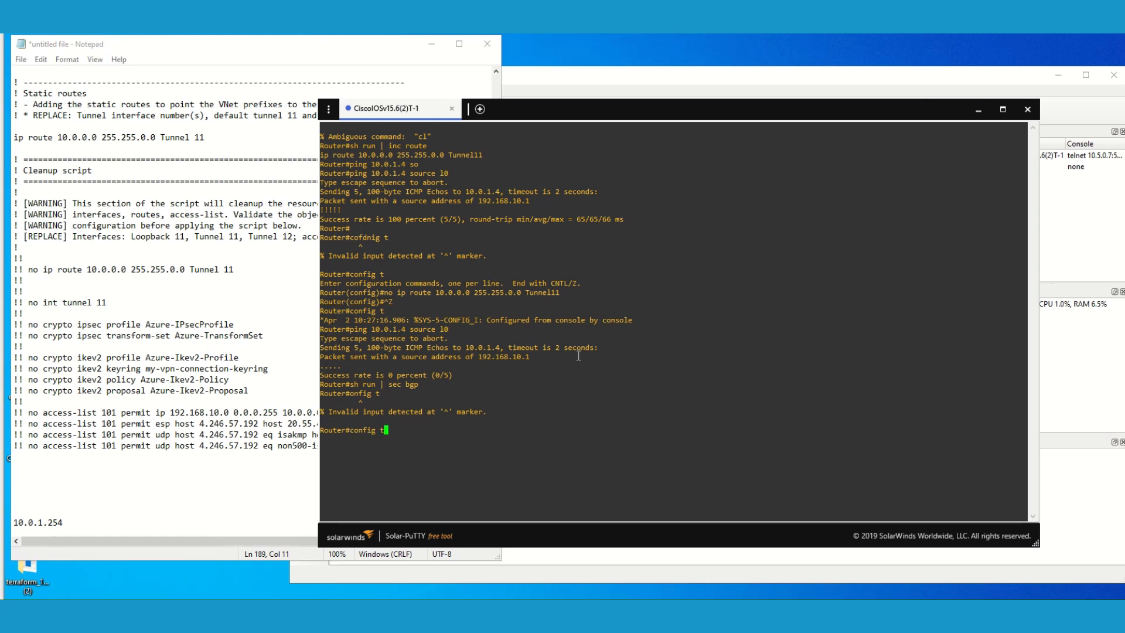
key("Return")
type("router ")
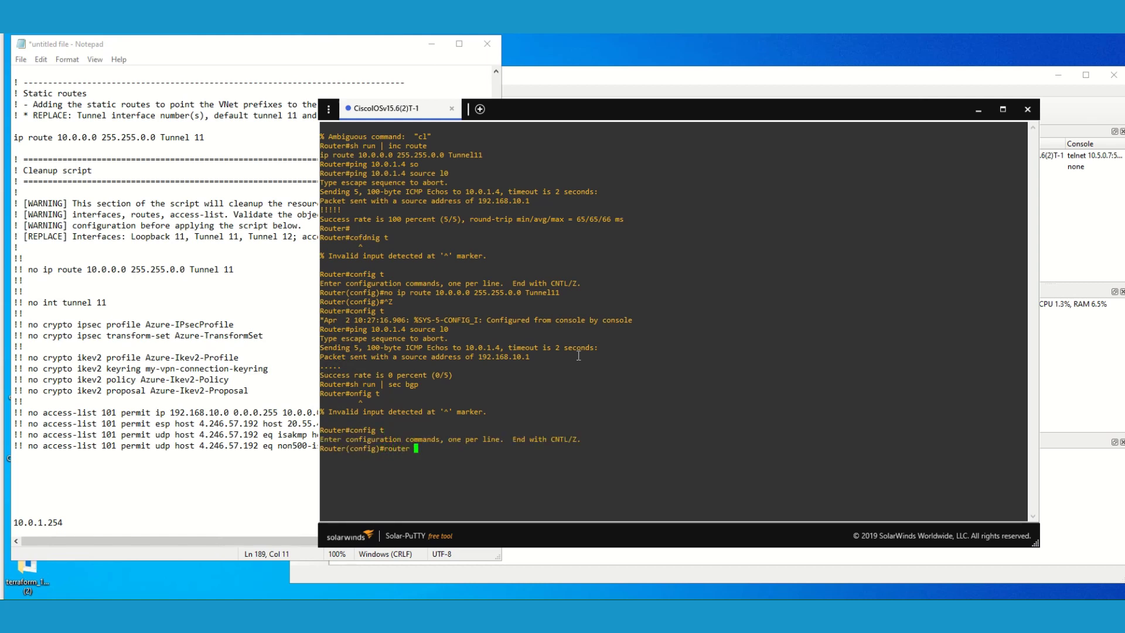
type("bgp 65516")
key("Return")
type("nei")
key("Tab")
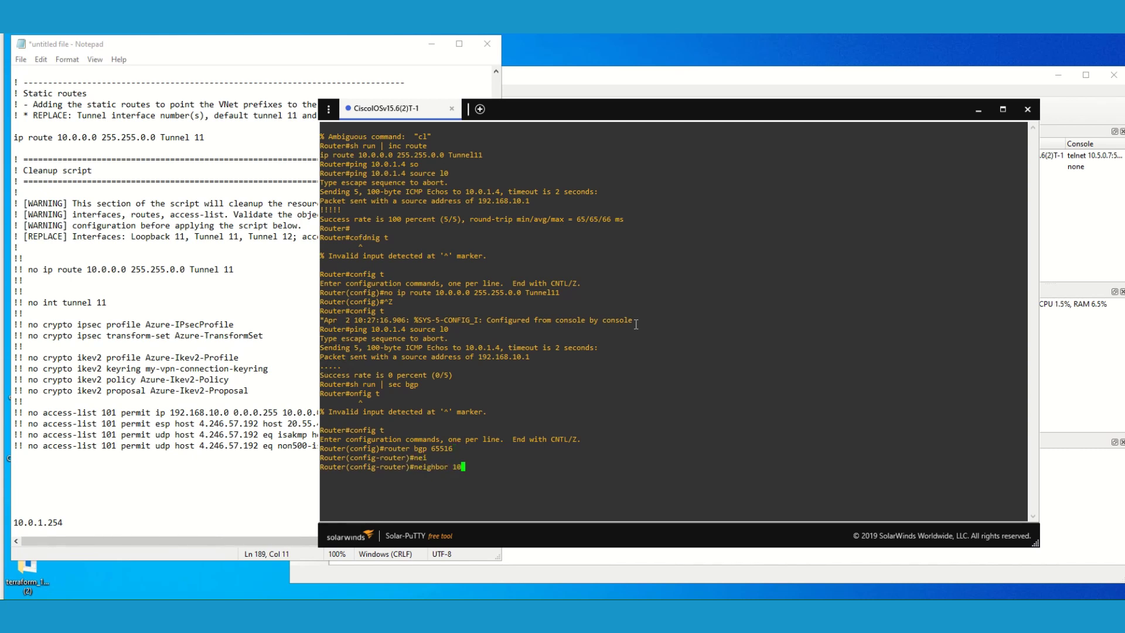
type(".")
type("0.")
type("1.254")
type(" remote")
type("-")
key("Tab")
type("65516")
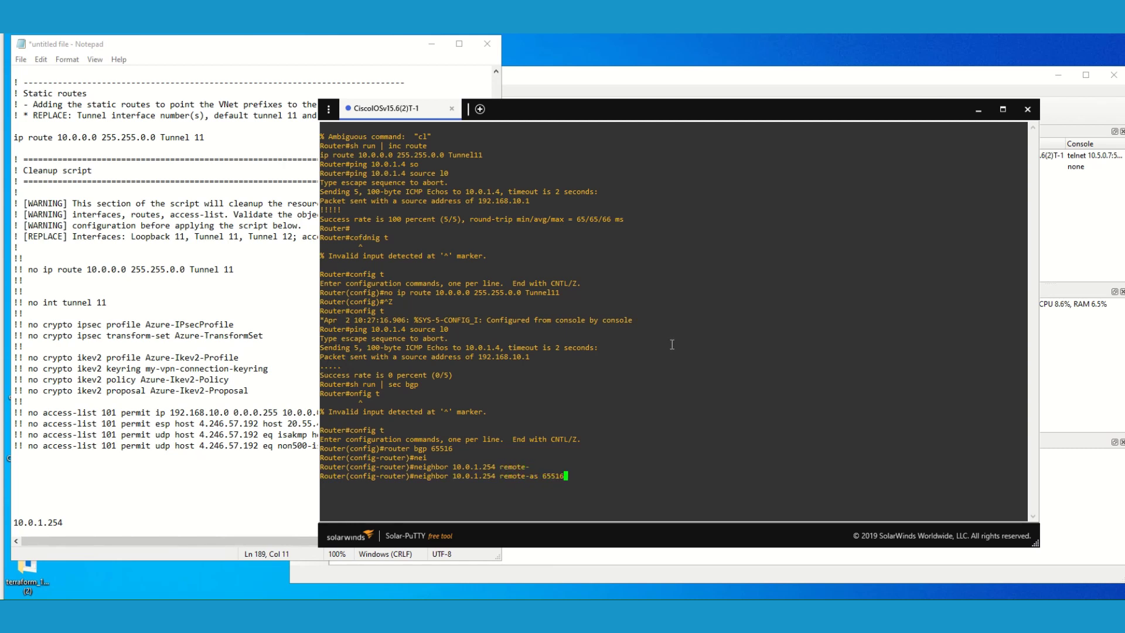
key("BackSpace")
type("5")
key("Return")
Give neighbor 10.0.1.254 update-source l0 and ebgp-multihop 2.
key("Up")
key("BackSpace")
key("BackSpace")
key("BackSpace")
key("BackSpace")
key("BackSpace")
key("BackSpace")
key("BackSpace")
key("BackSpace")
key("BackSpace")
key("BackSpace")
key("BackSpace")
key("BackSpace")
key("BackSpace")
key("BackSpace")
key("BackSpace")
type("updat")
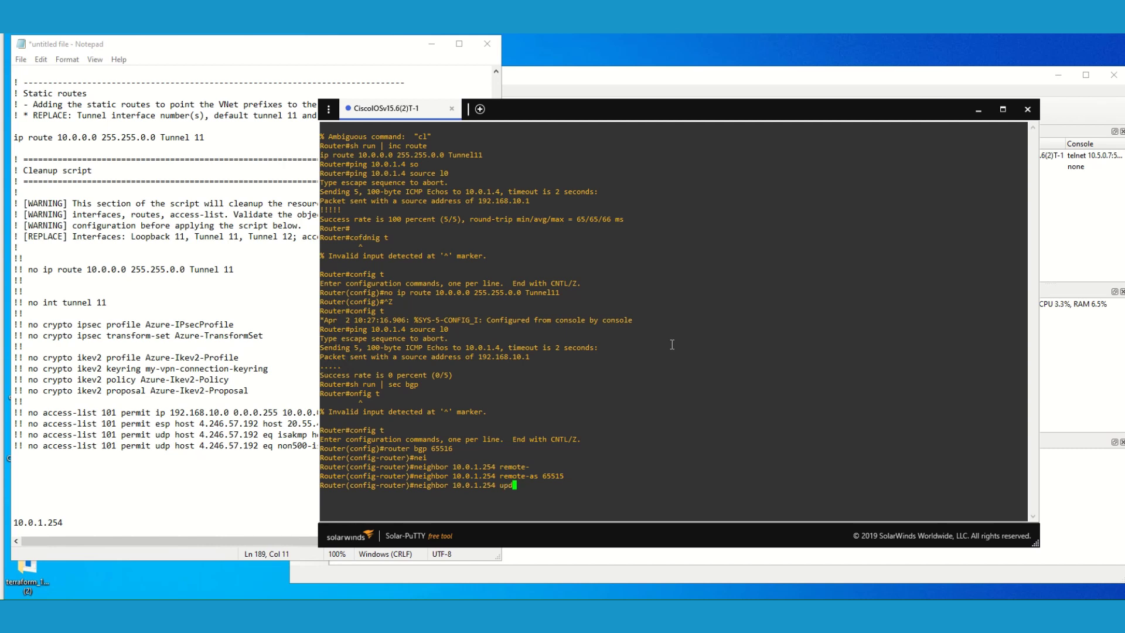
key("Tab")
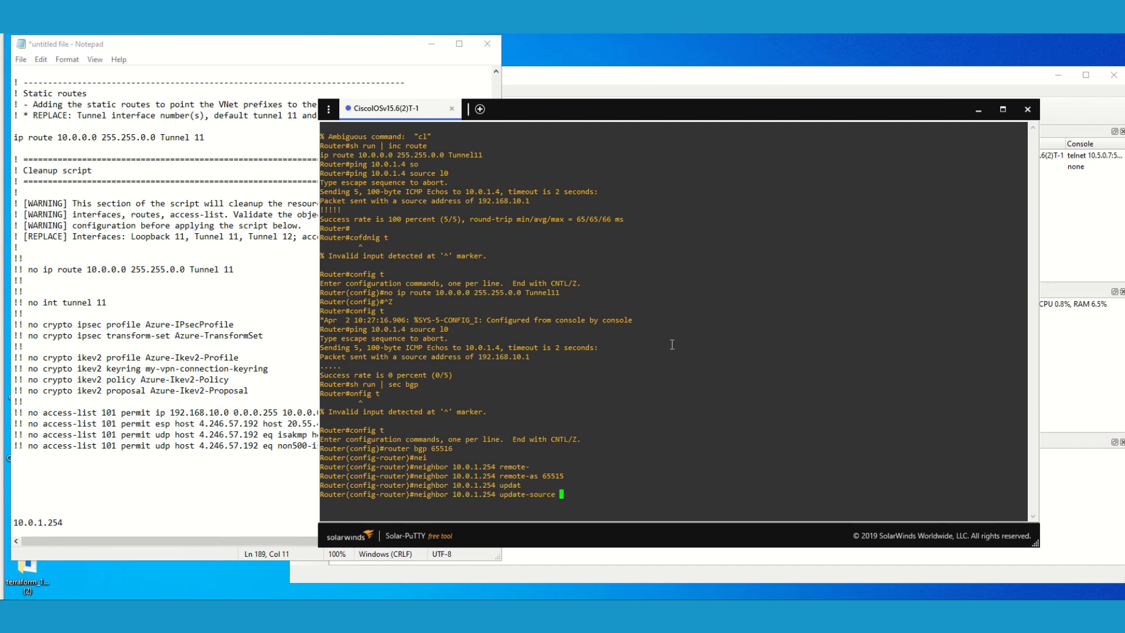
type("l0")
key("Return")
key("Up")
key("BackSpace")
key("BackSpace")
key("BackSpace")
key("BackSpace")
key("BackSpace")
key("BackSpace")
key("BackSpace")
key("BackSpace")
key("BackSpace")
key("BackSpace")
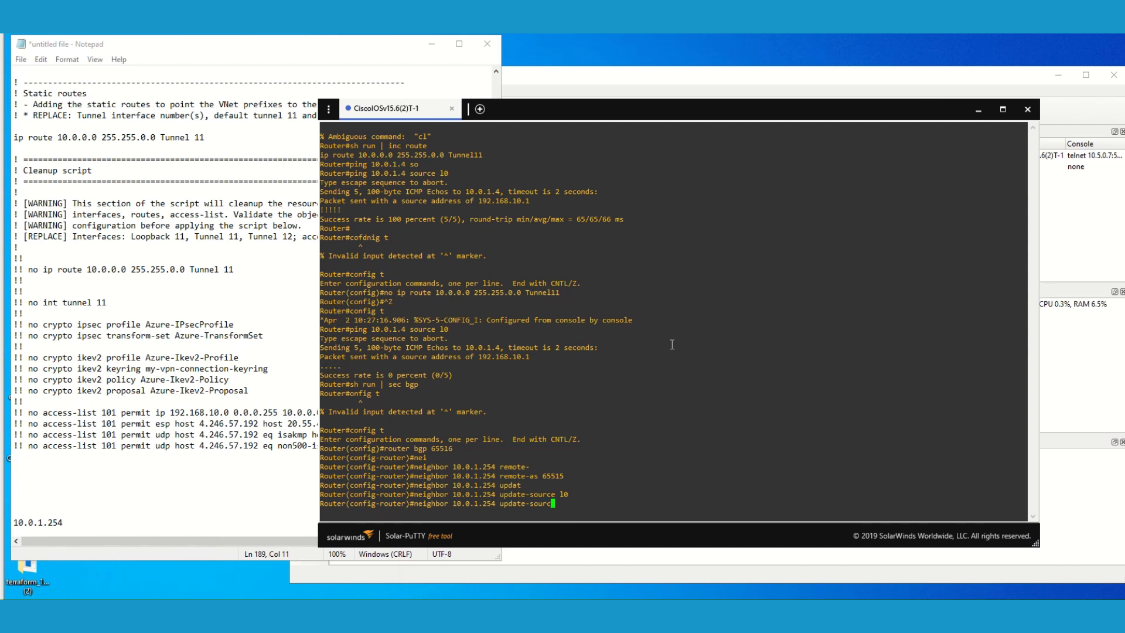
key("BackSpace")
key("BackSpace")
key("BackSpace")
key("BackSpace")
key("BackSpace")
key("BackSpace")
type("e")
key("Tab")
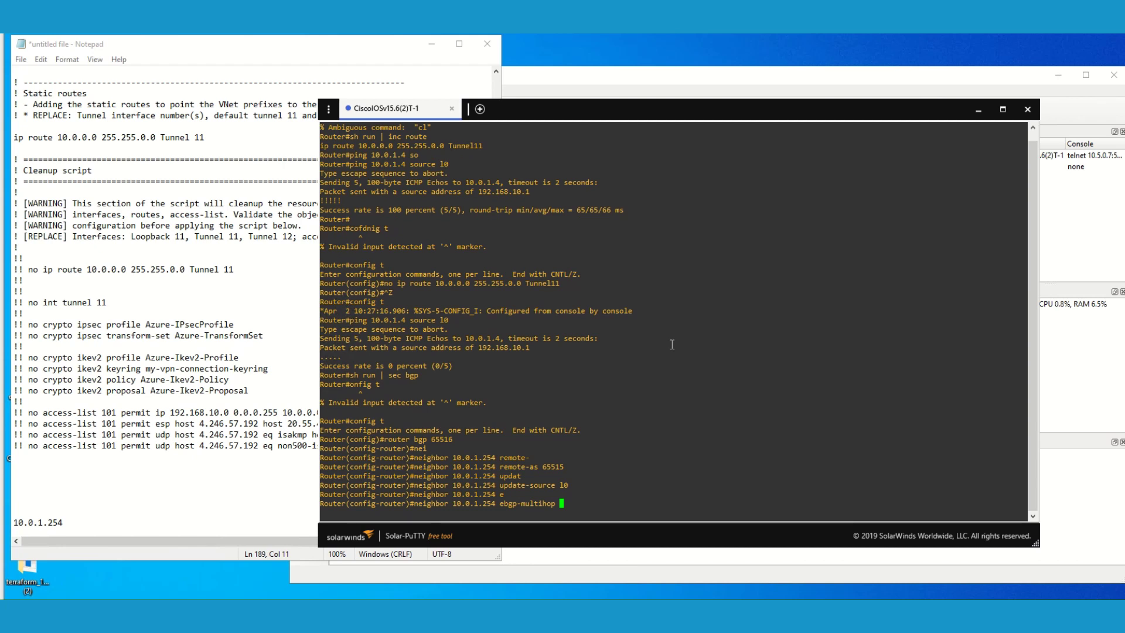
type("2")
key("Return")
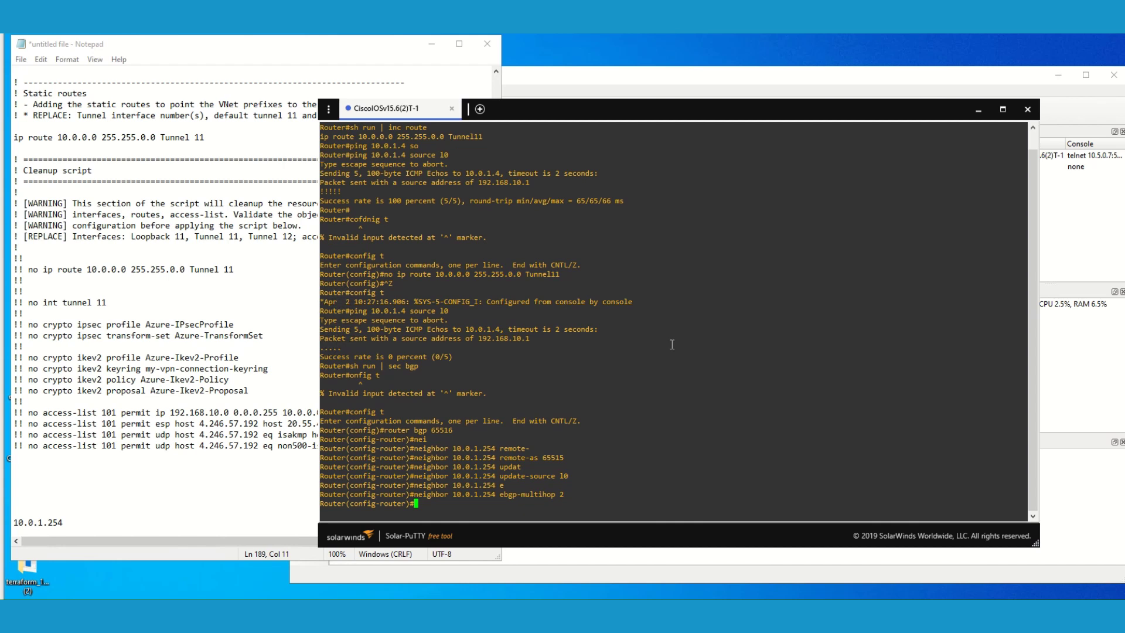
key("Return")
key("Return")
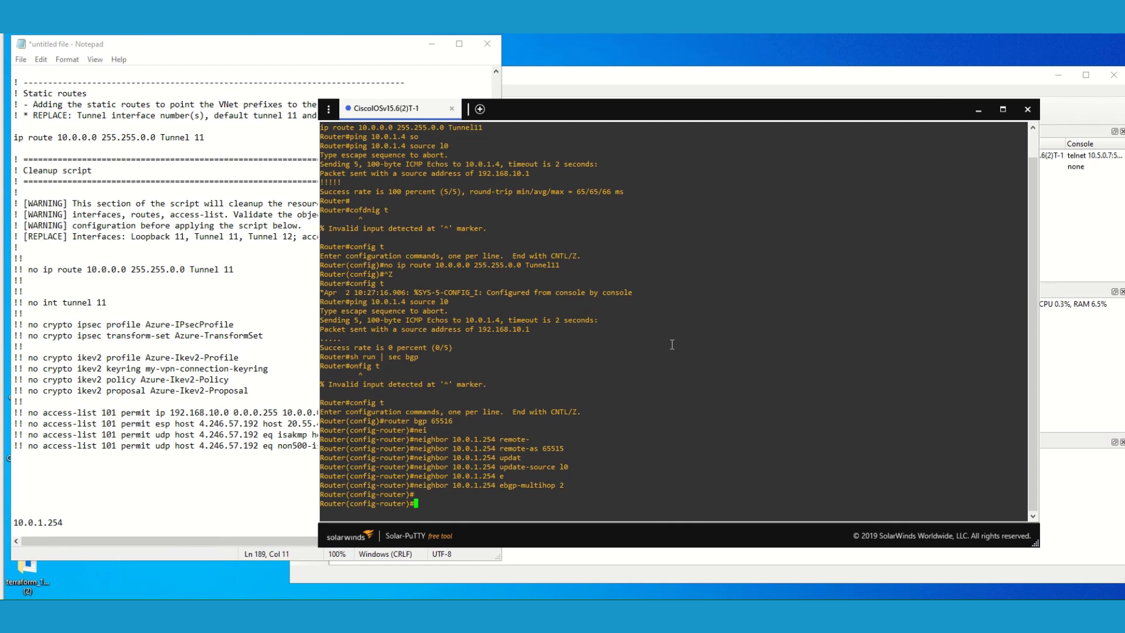
Exit configuration and check 'sh ip bgp sum', showing the neighbor Idle.
key("ctrl+z")
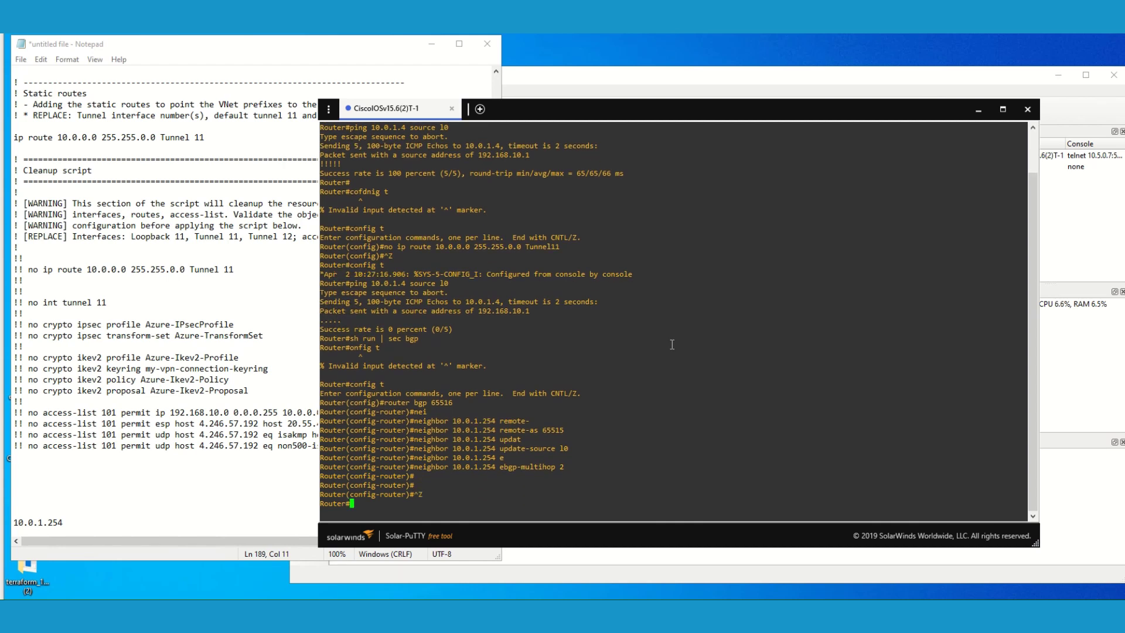
type("sh ip bgp ")
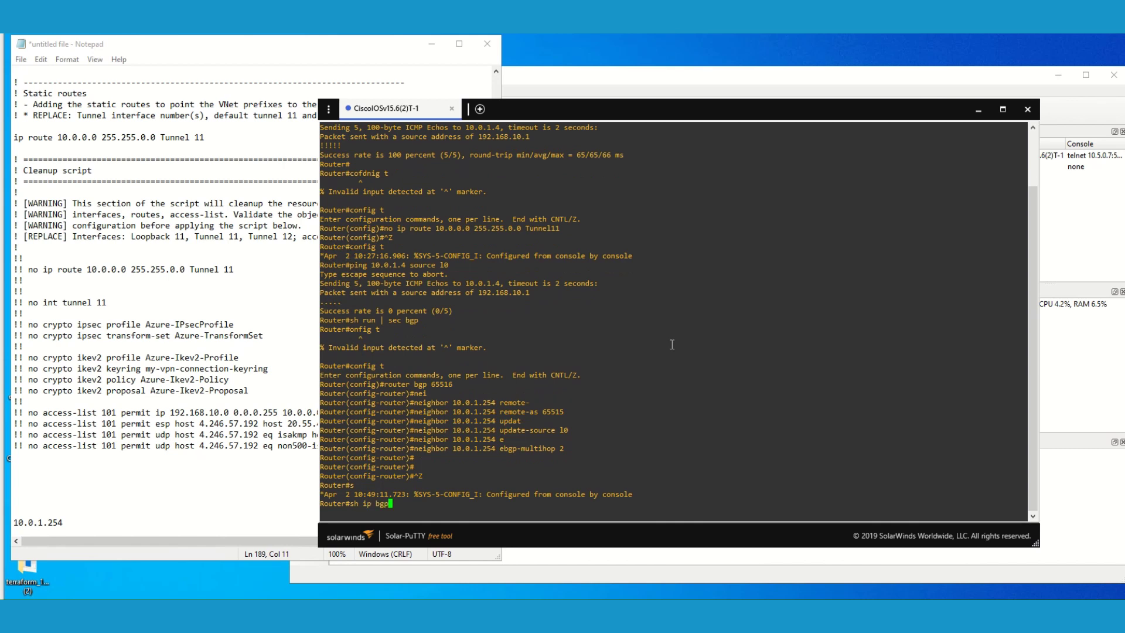
type("sum")
key("Return")
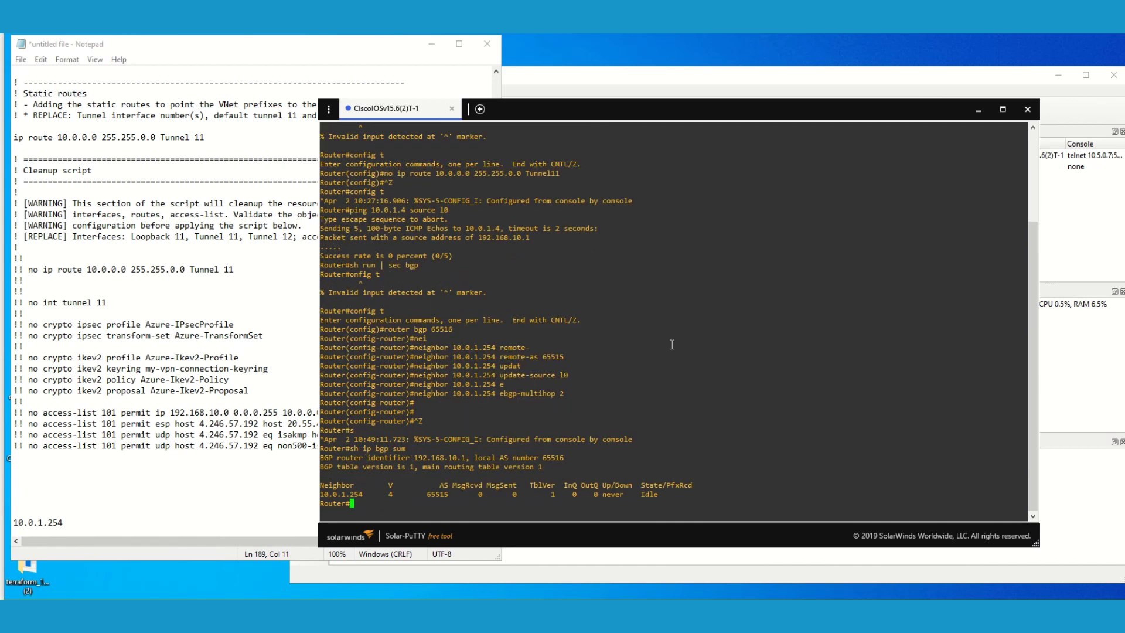
key("Return")
key("Return")
key("Return")
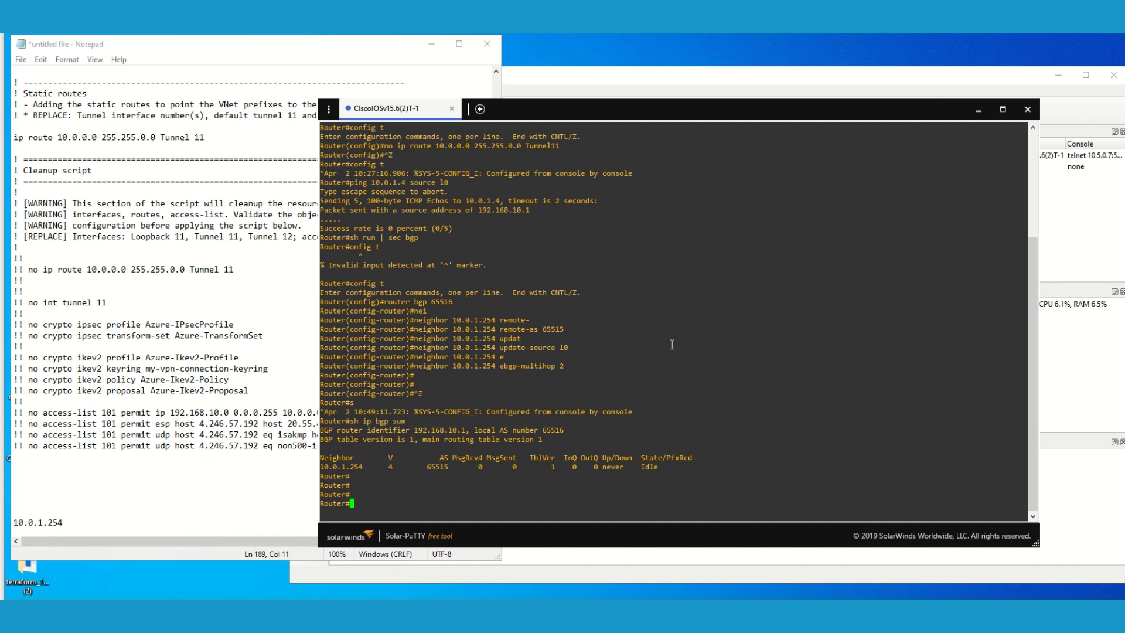
left_click(201, 291)
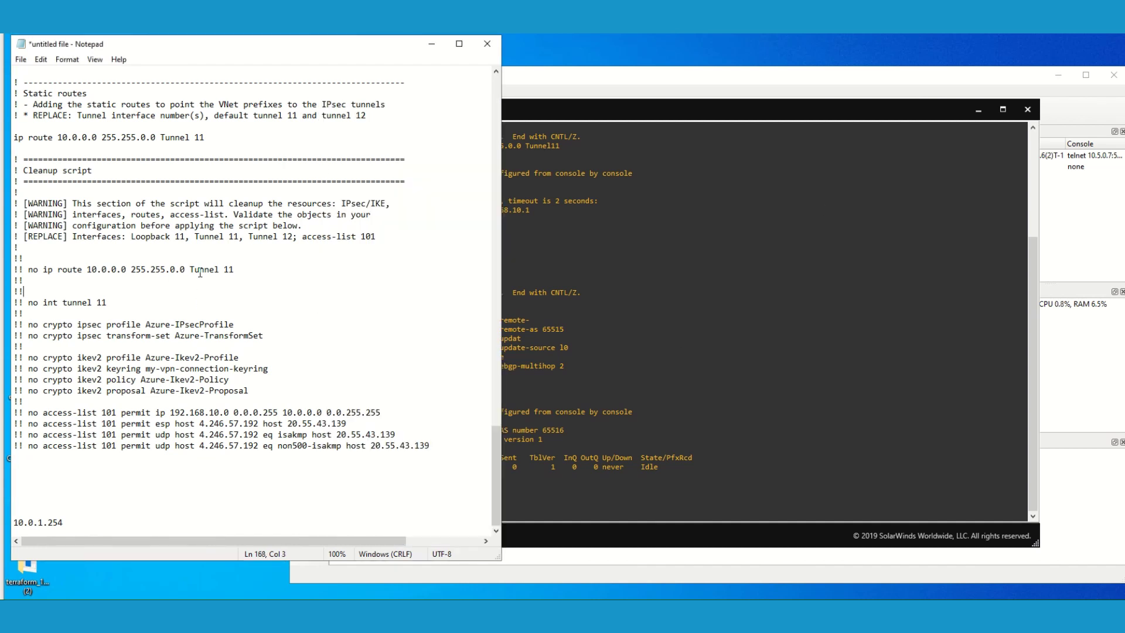
left_click_drag(239, 270, 45, 272)
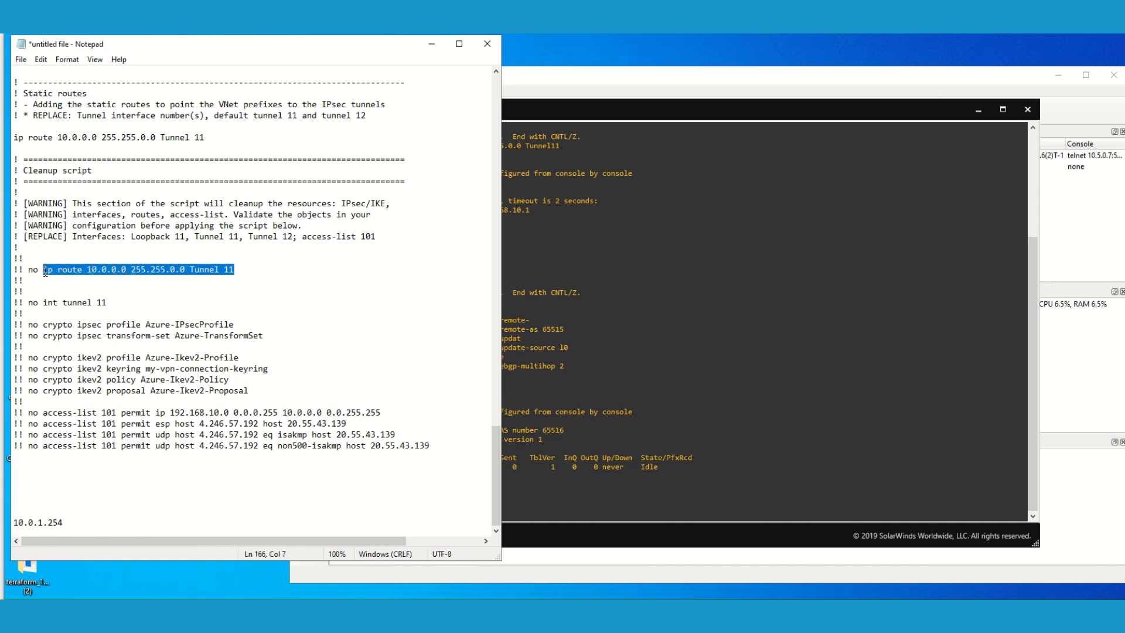
left_click(198, 292)
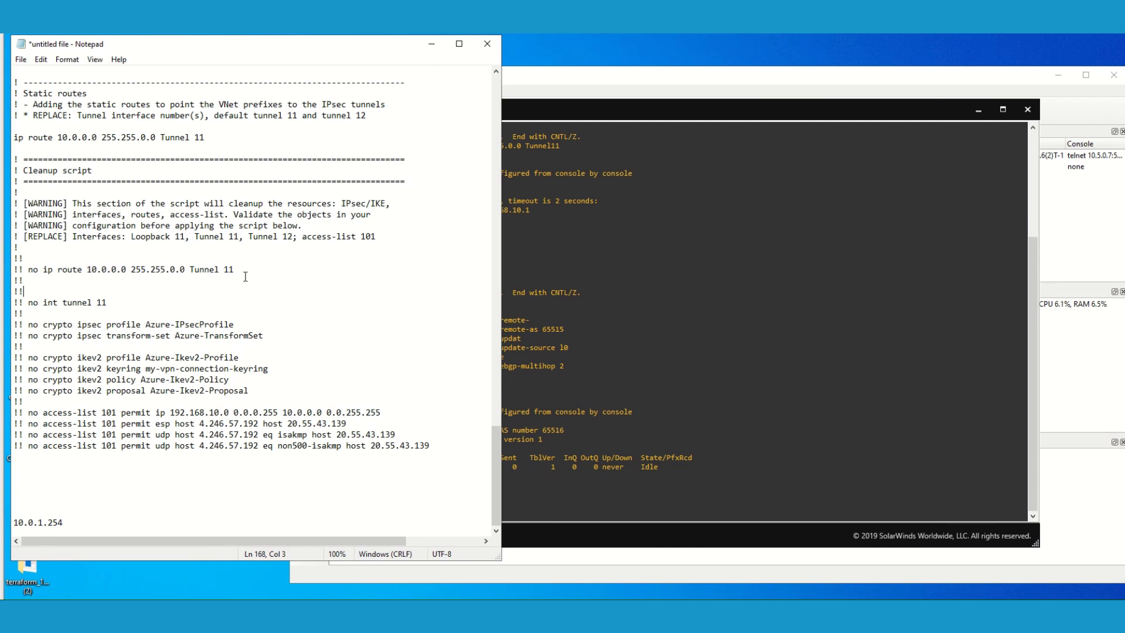
left_click_drag(192, 269, 253, 269)
key("ctrl+c")
Add the host route 'ip route 10.0.1.254 255.255.255.255 Tunnel 11' on the router.
left_click(617, 365)
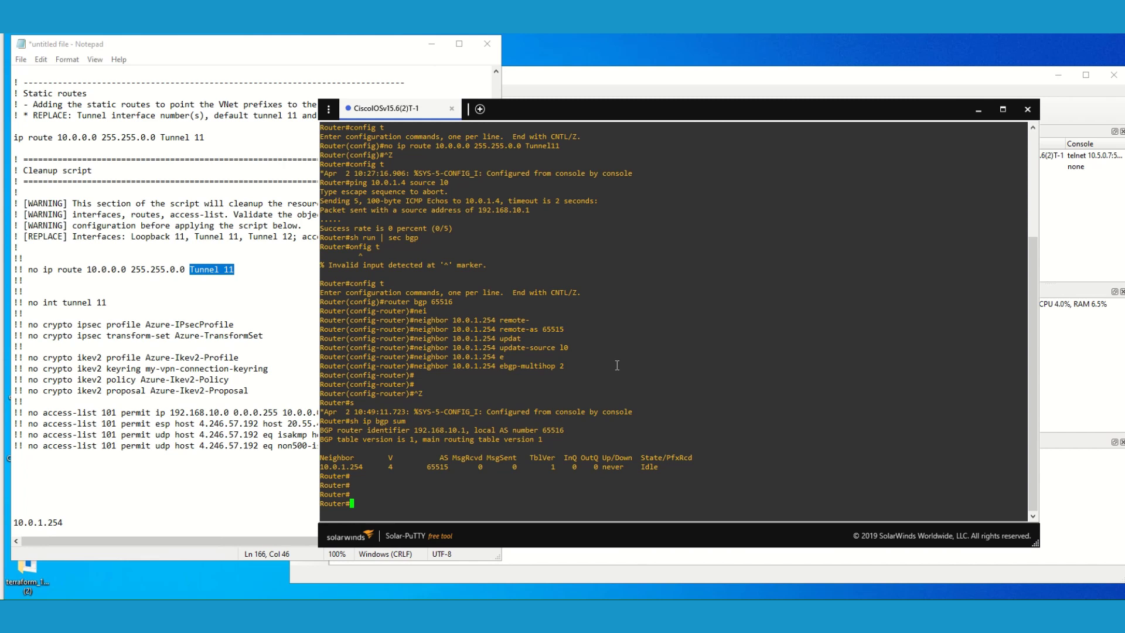
type("config t")
key("Return")
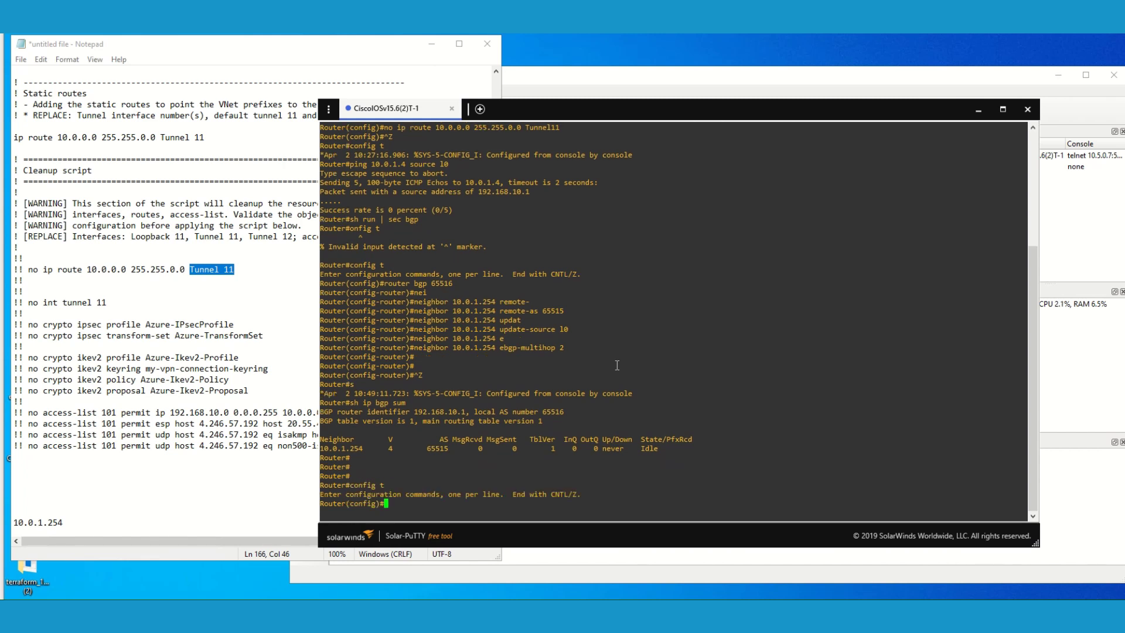
type("ip route 10.0.1.254 255.255.255.255")
right_click(656, 331)
key("Return")
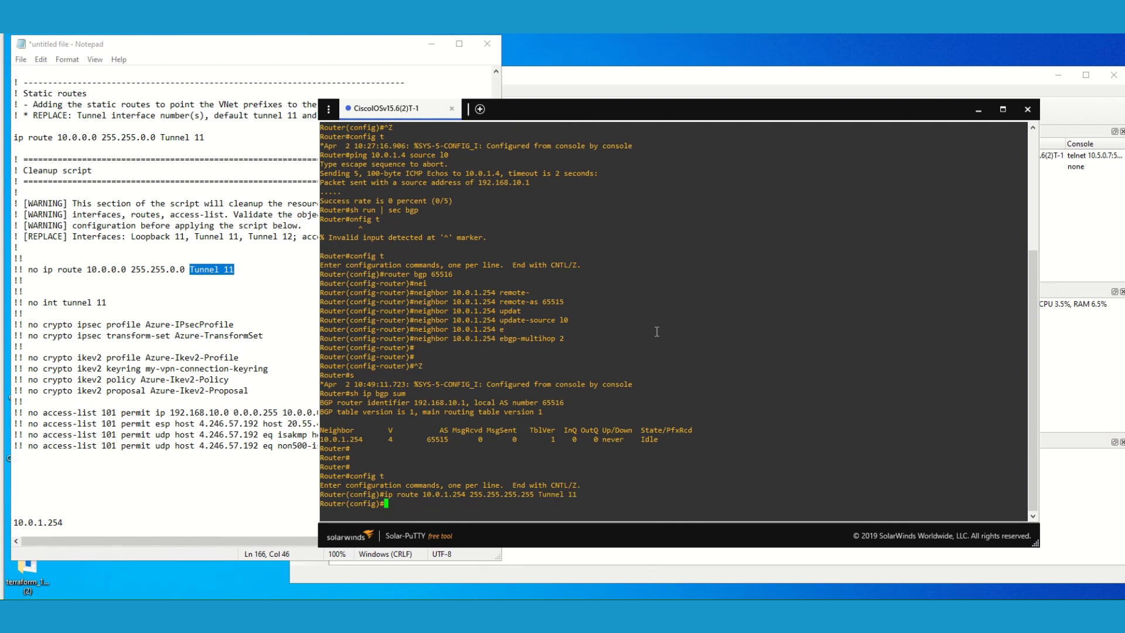
key("ctrl+z")
key("Return")
key("Return")
key("Return")
key("Return")
key("Return")
key("Return")
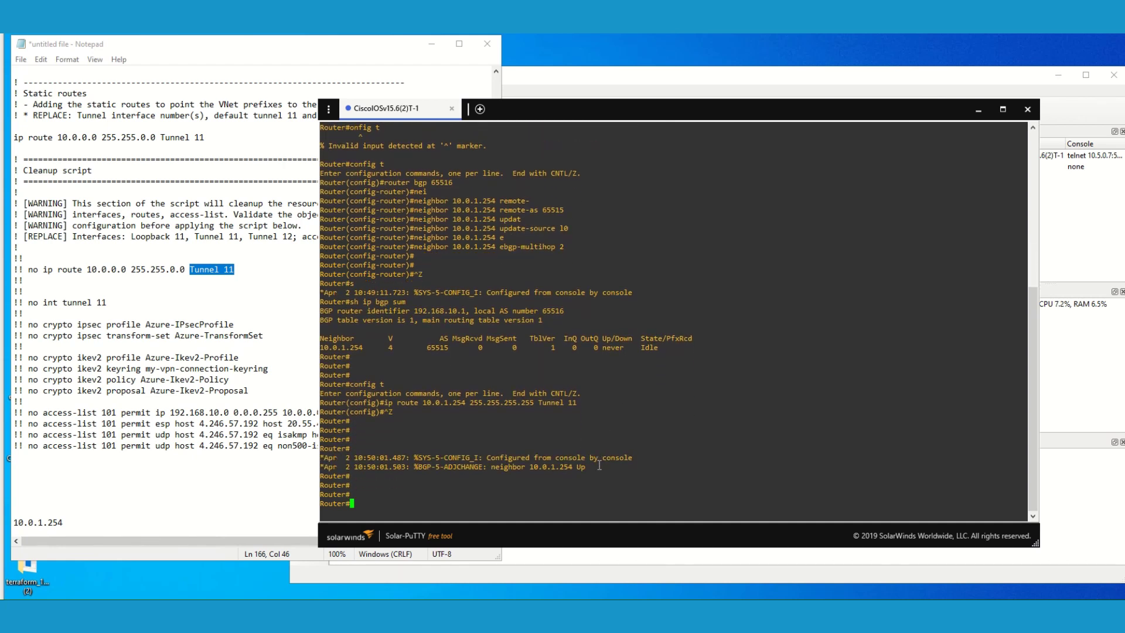
Confirm the BGP neighbor is up and rerun the loopback ping to 10.0.1.4 successfully.
left_click_drag(601, 467, 388, 467)
left_click(475, 494)
key("Up")
key("Up")
key("BackSpace")
key("BackSpace")
key("BackSpace")
key("BackSpace")
key("BackSpace")
key("BackSpace")
key("BackSpace")
key("BackSpace")
key("BackSpace")
key("BackSpace")
key("BackSpace")
key("BackSpace")
key("BackSpace")
type("config t")
key("Up")
key("Up")
key("Up")
key("Return")
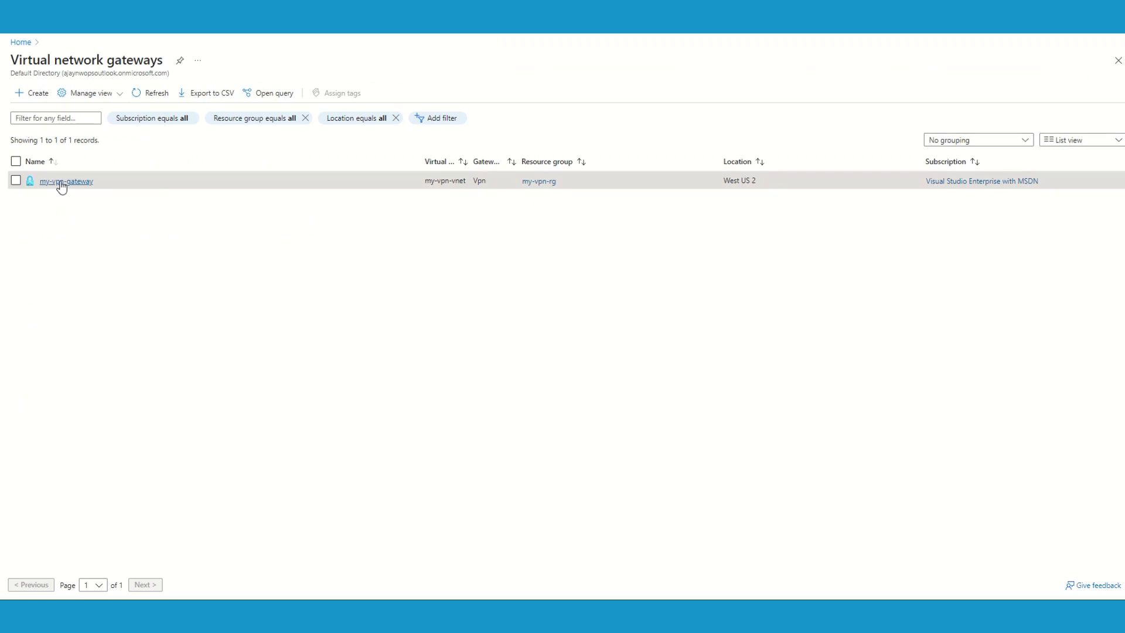
Open my-vpn-gateway's BGP peers page and check peer 192.168.10.1 (ASN 65516) shows Connected.
left_click(61, 184)
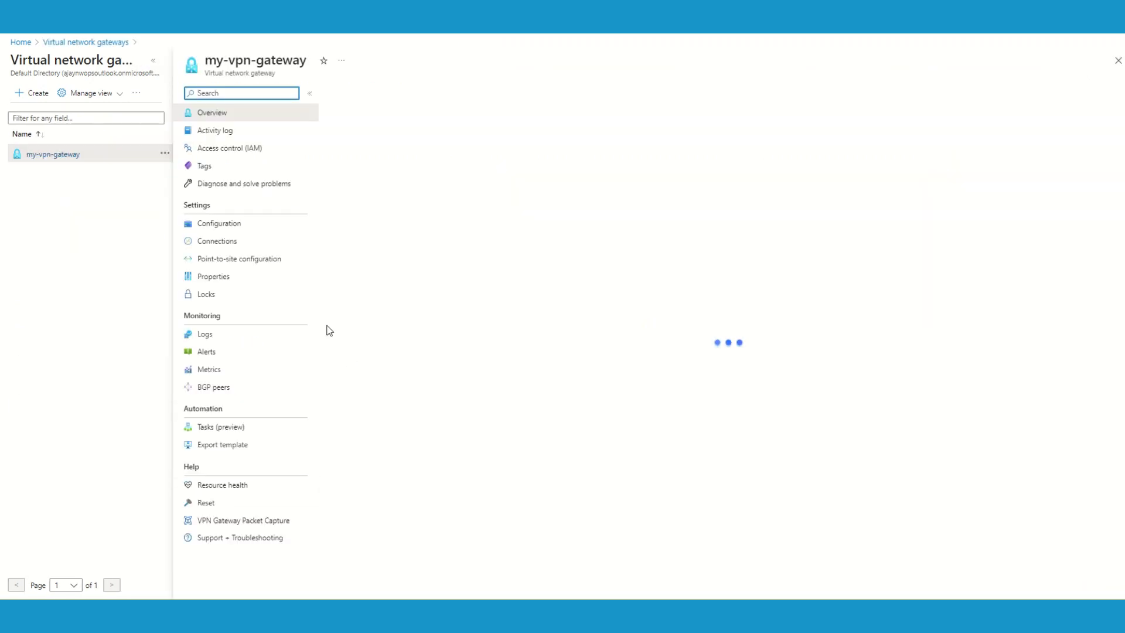
left_click(222, 388)
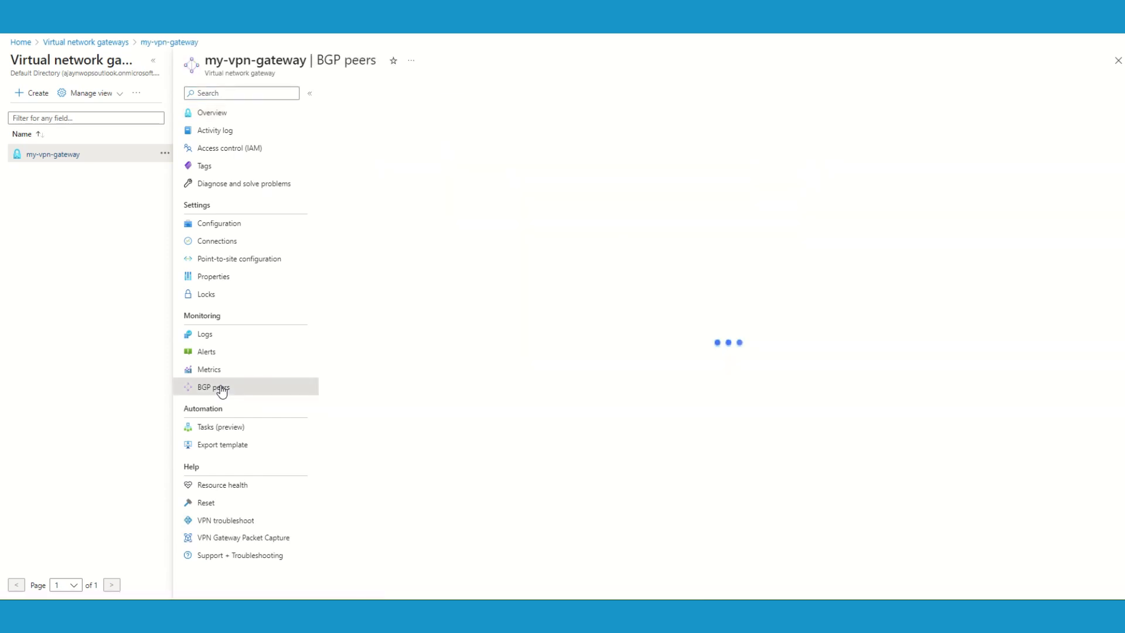
left_click(153, 60)
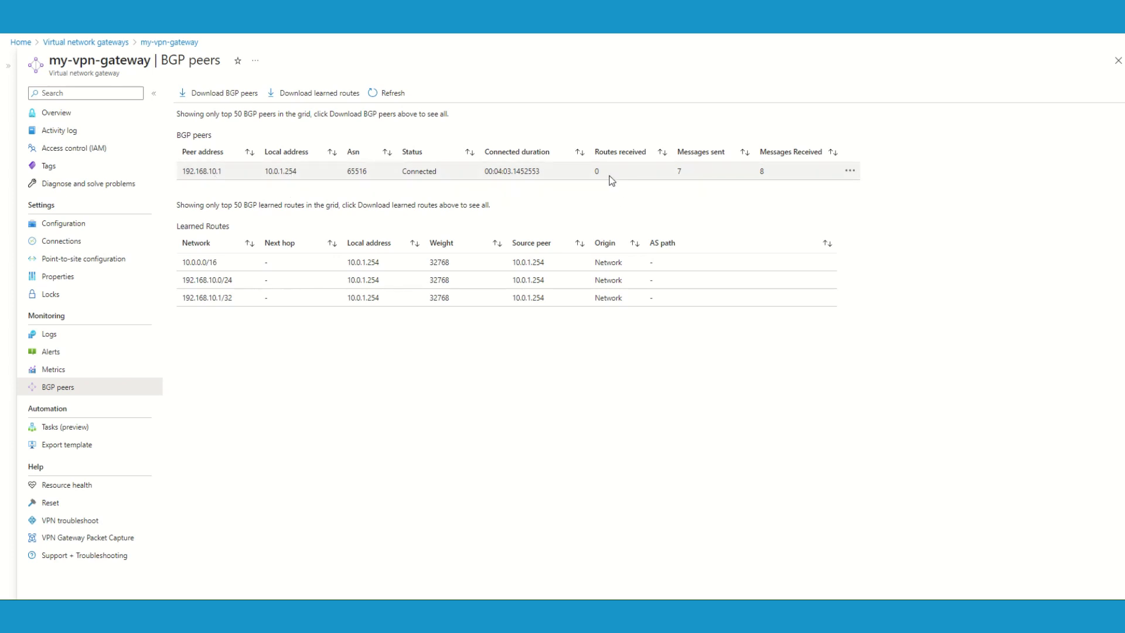
double_click(597, 171)
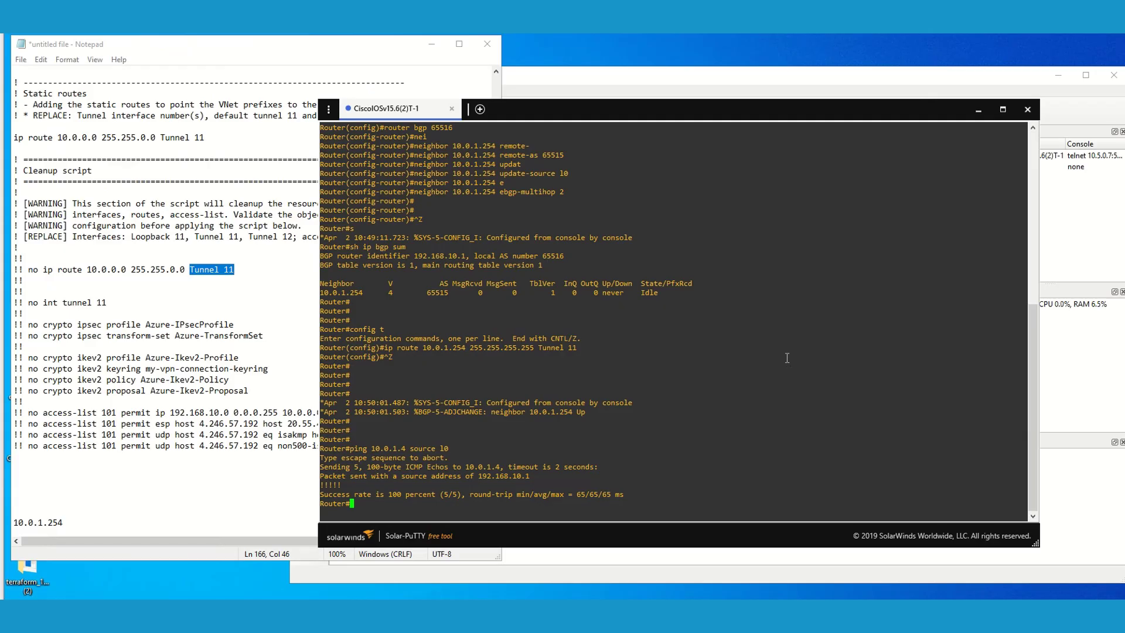
Review the router's current BGP configuration and the Loopback0 interface settings.
key("Return")
key("Return")
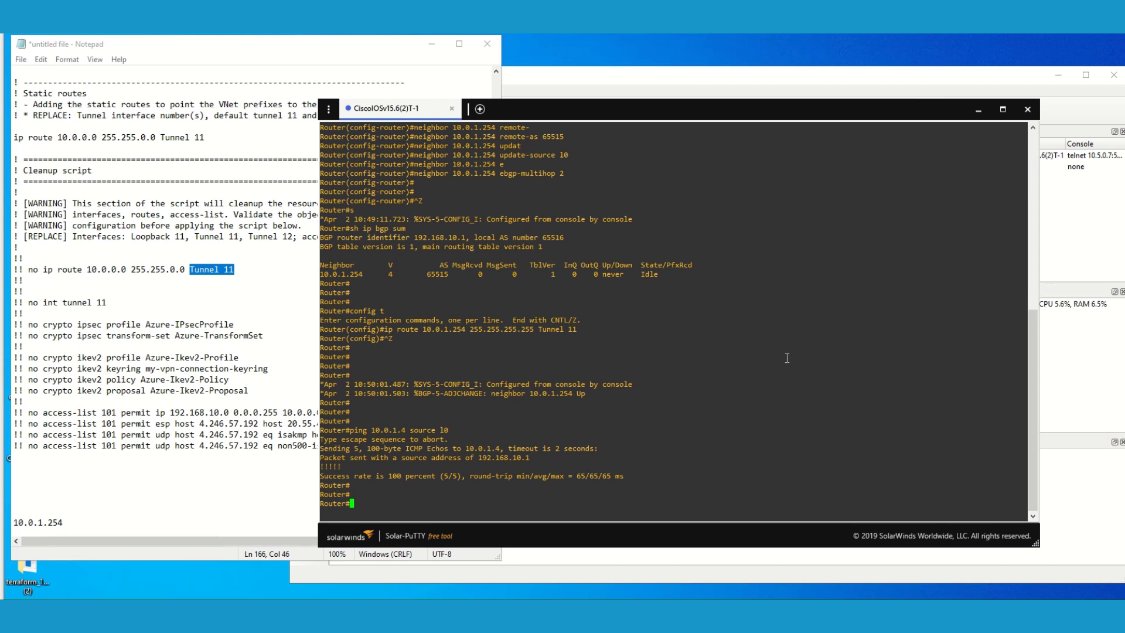
type("sh run | sec bgp")
key("Return")
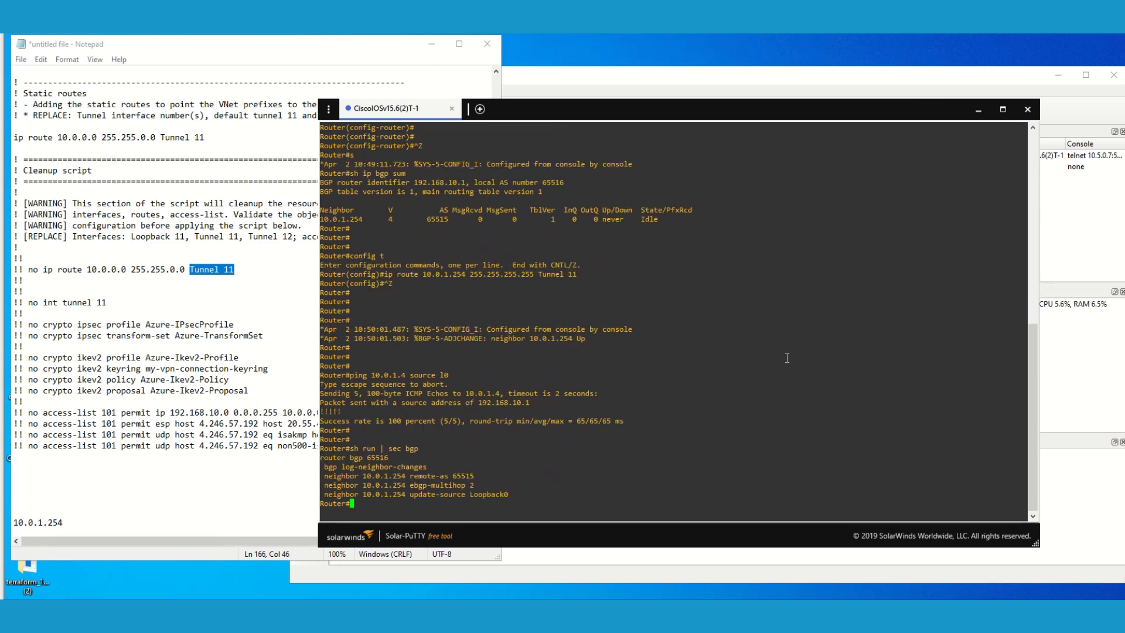
type("sh run int l0")
key("Return")
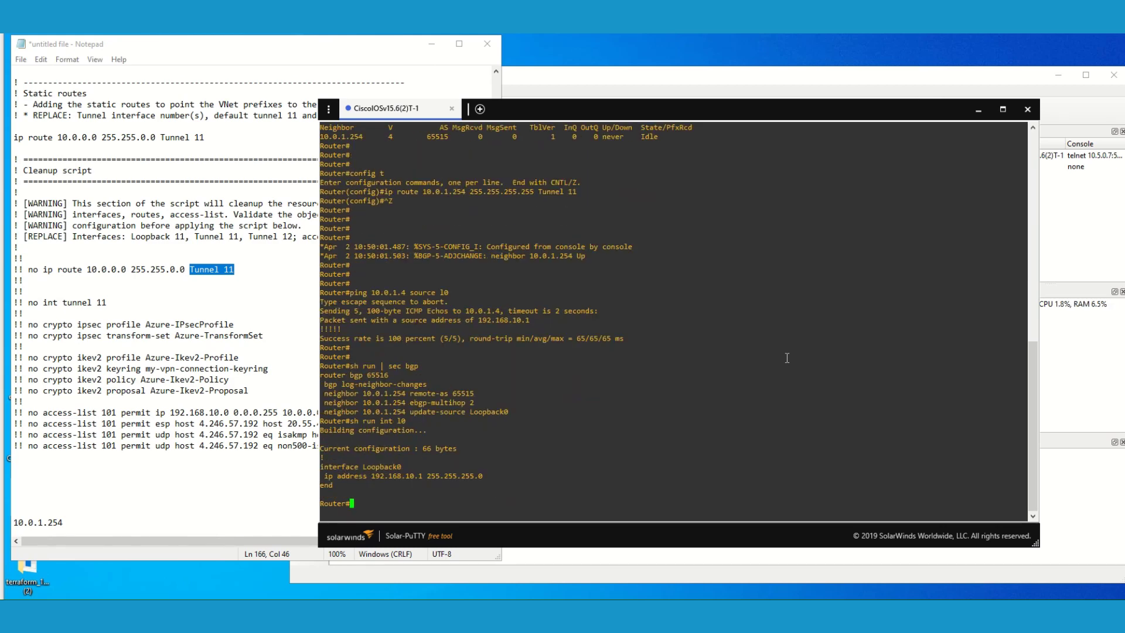
Enter configuration mode and switch into the router bgp 65516 process.
type("config t")
key("Return")
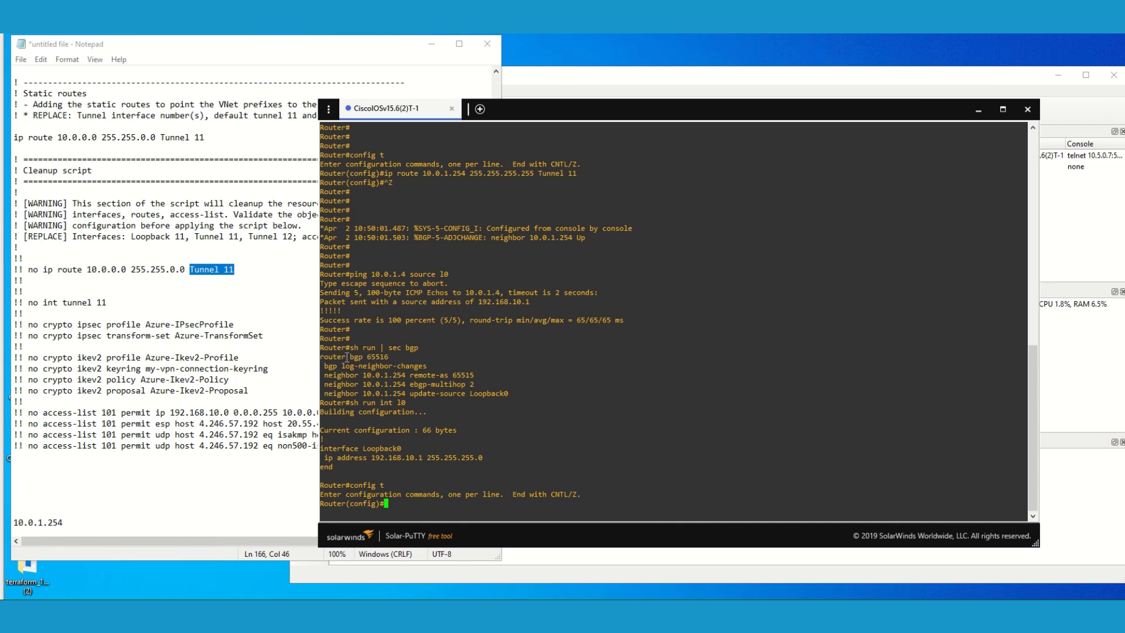
left_click_drag(320, 356, 386, 356)
right_click(387, 356)
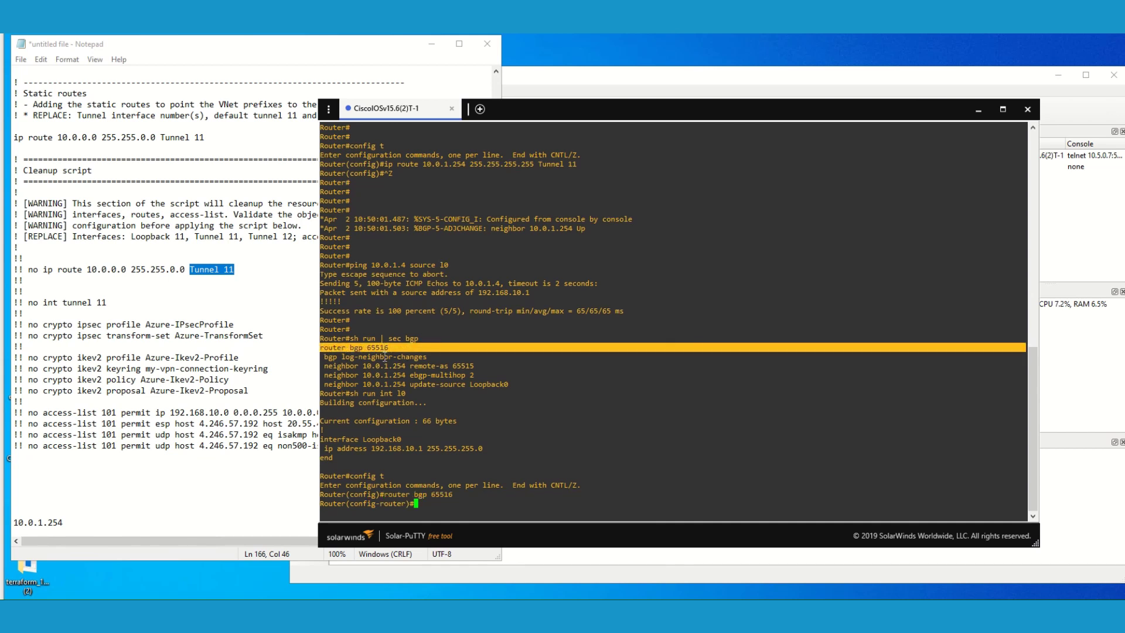
Add 'network 192.168.10.0 mask 255.255.255.0' under BGP and exit configuration mode.
type("net")
key("Tab")
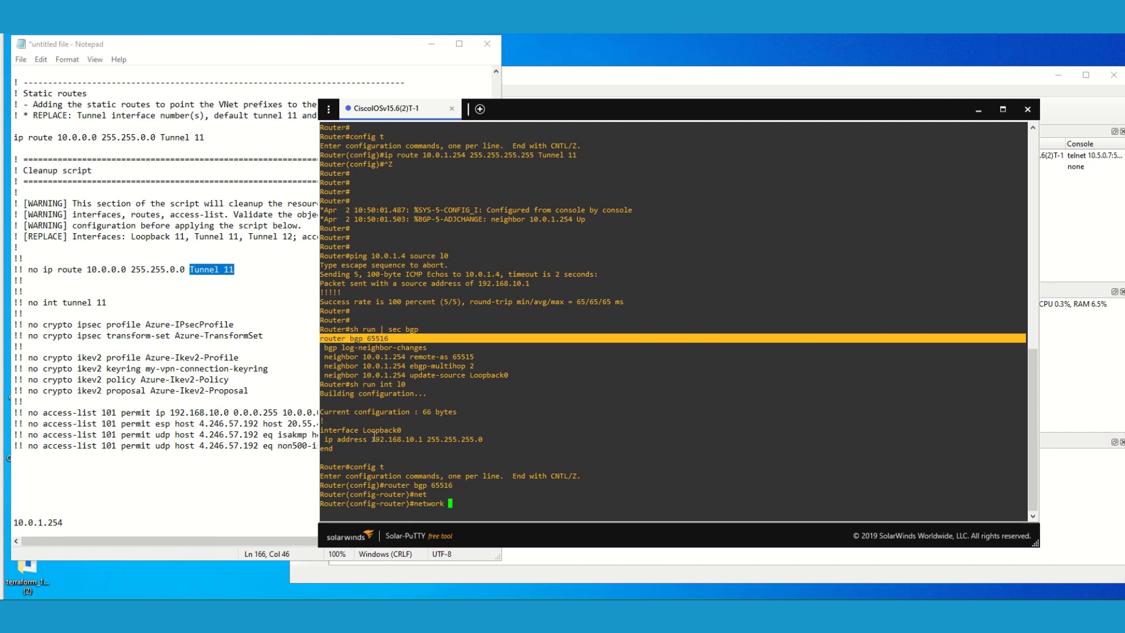
left_click_drag(373, 439, 422, 439)
right_click(421, 439)
key("BackSpace")
type("0 ")
type("ma")
key("Tab")
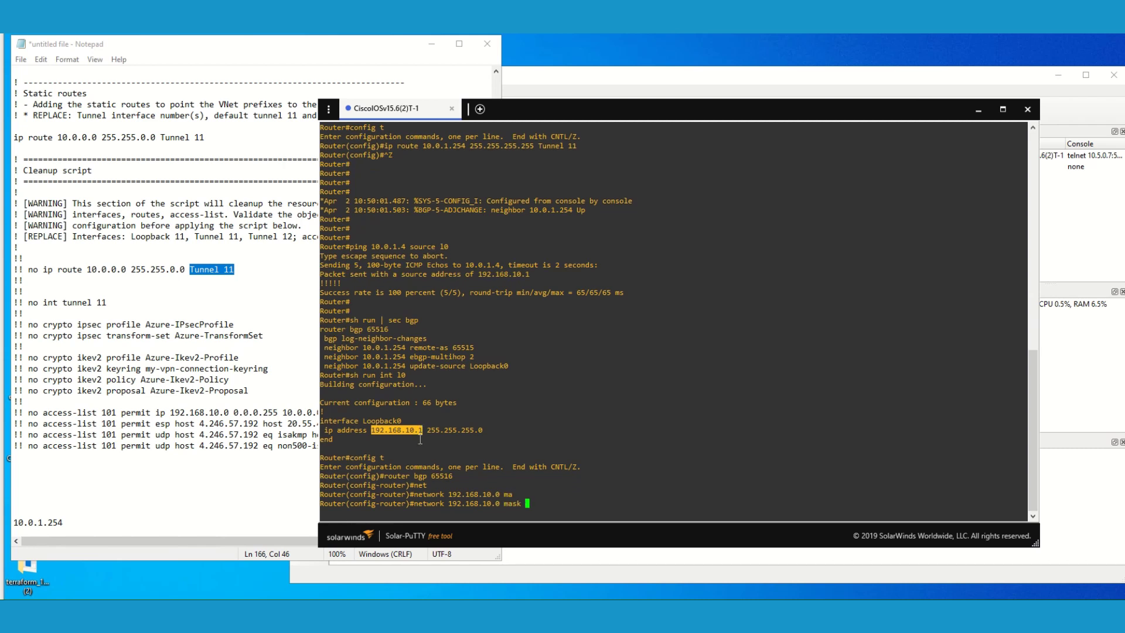
type("255.255.255.0")
key("Return")
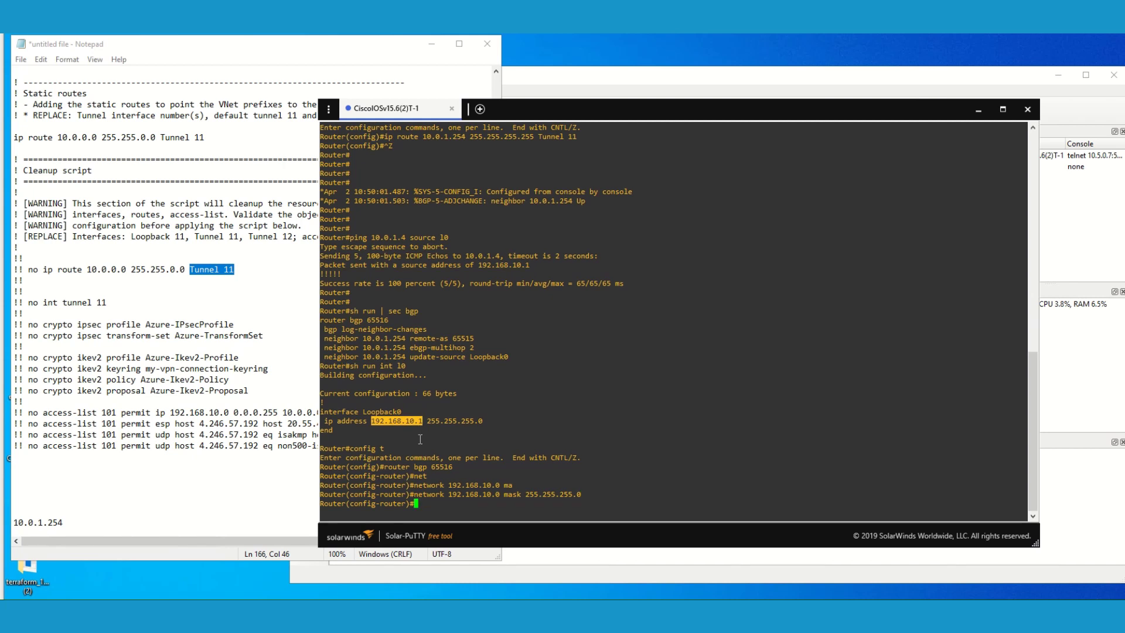
key("ctrl+z")
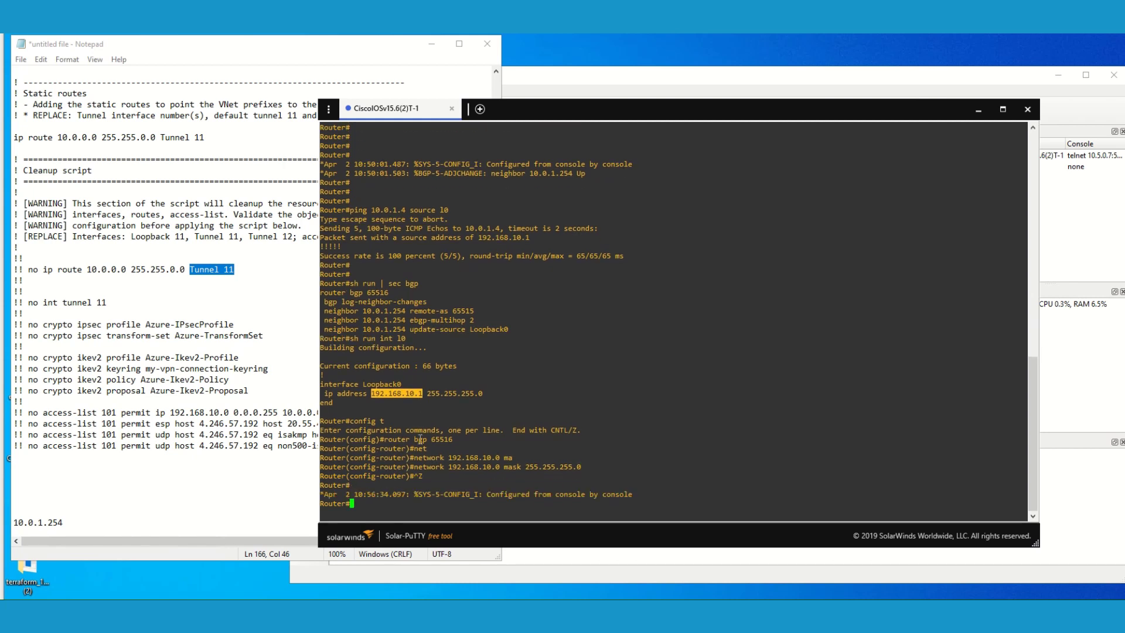
List routes advertised to neighbor 10.0.1.254 and confirm 192.168.10.0 appears.
type("sh ip nei")
key("Tab")
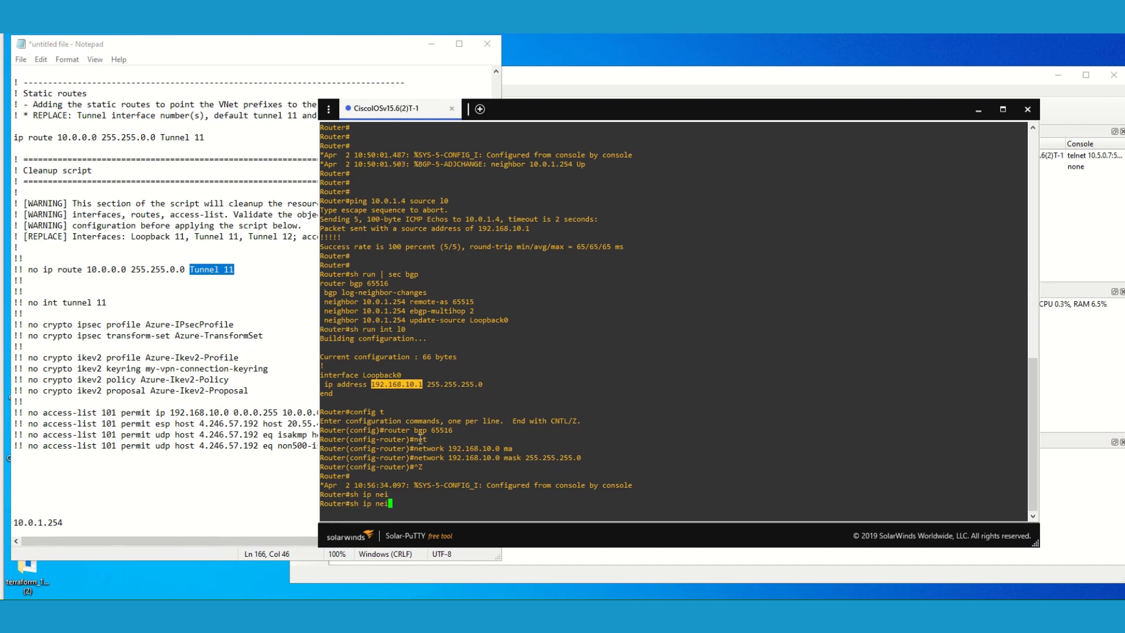
key("BackSpace")
key("BackSpace")
key("BackSpace")
type("bgp nei")
key("Tab")
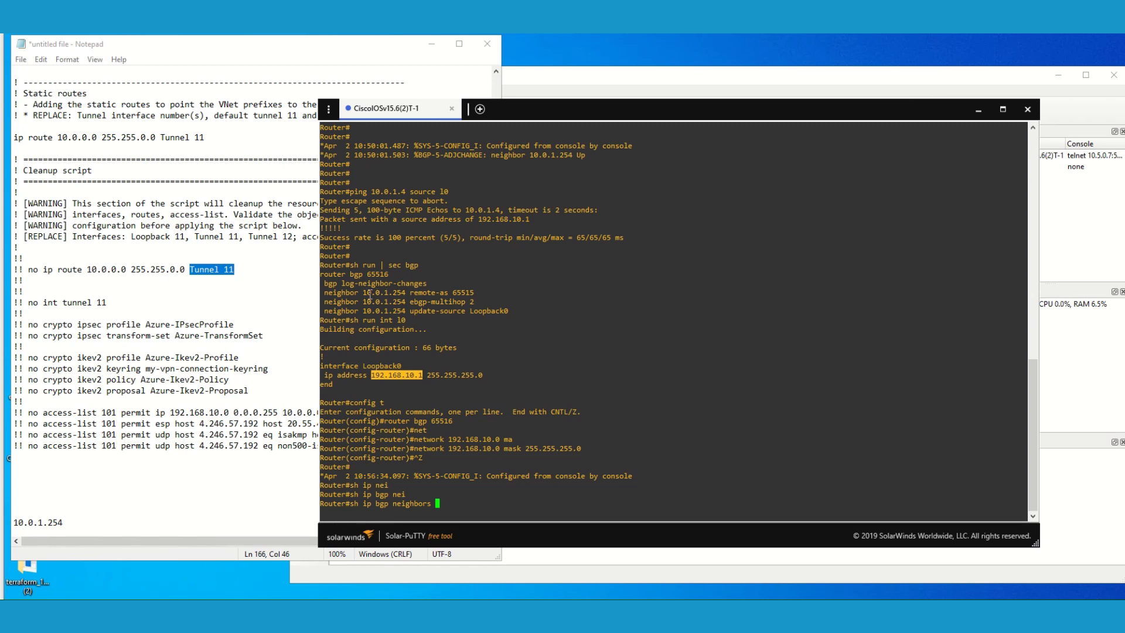
left_click_drag(363, 292, 405, 293)
right_click(404, 292)
type("ad")
key("Tab")
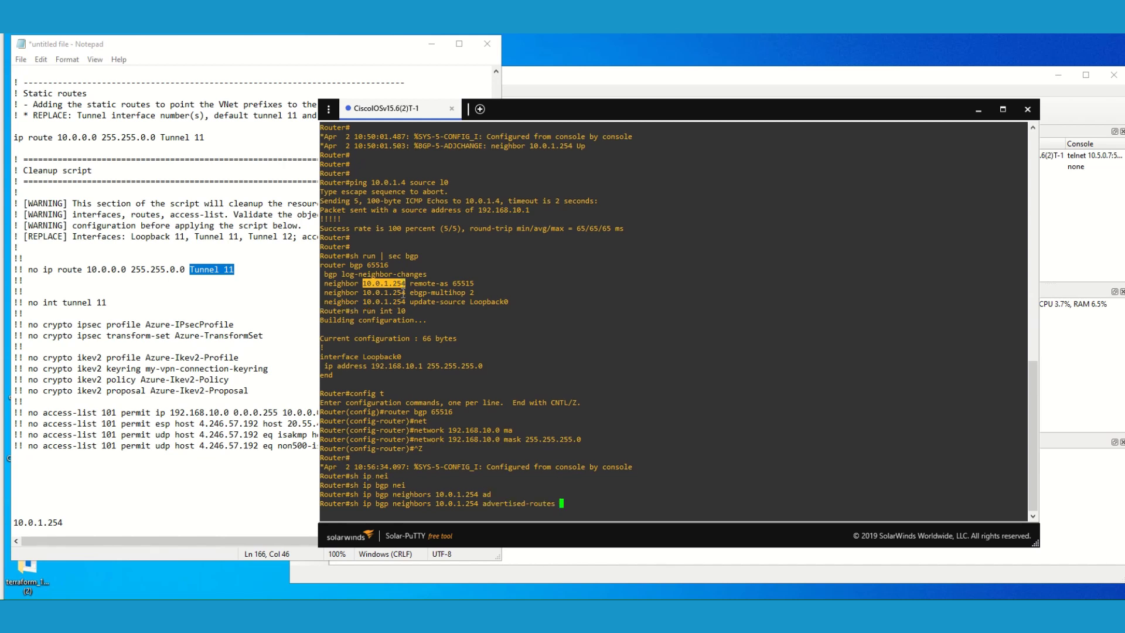
key("Return")
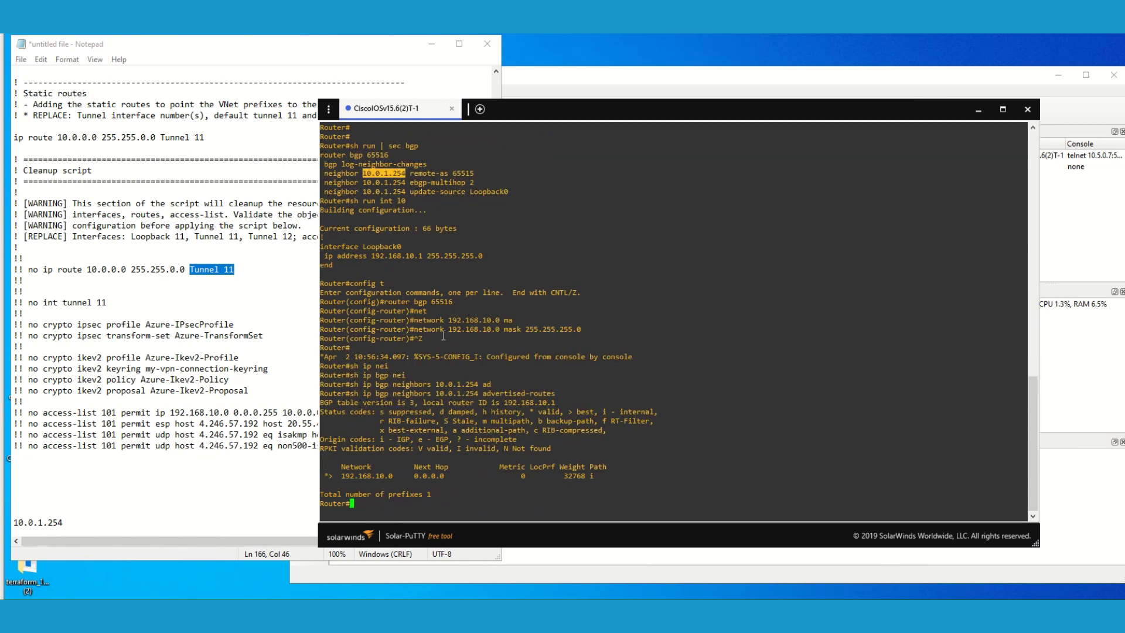
left_click_drag(343, 476, 391, 476)
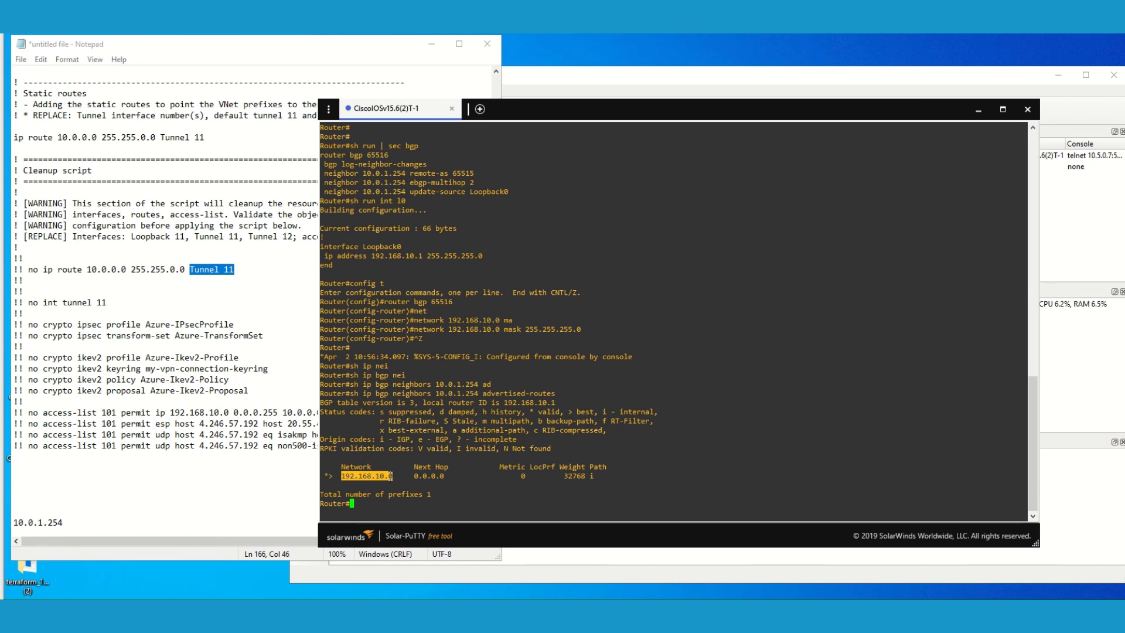
left_click(485, 476)
Display the full routing table and locate the BGP-learned 10.0.0.0/16 route.
type("sh ip ro")
key("Return")
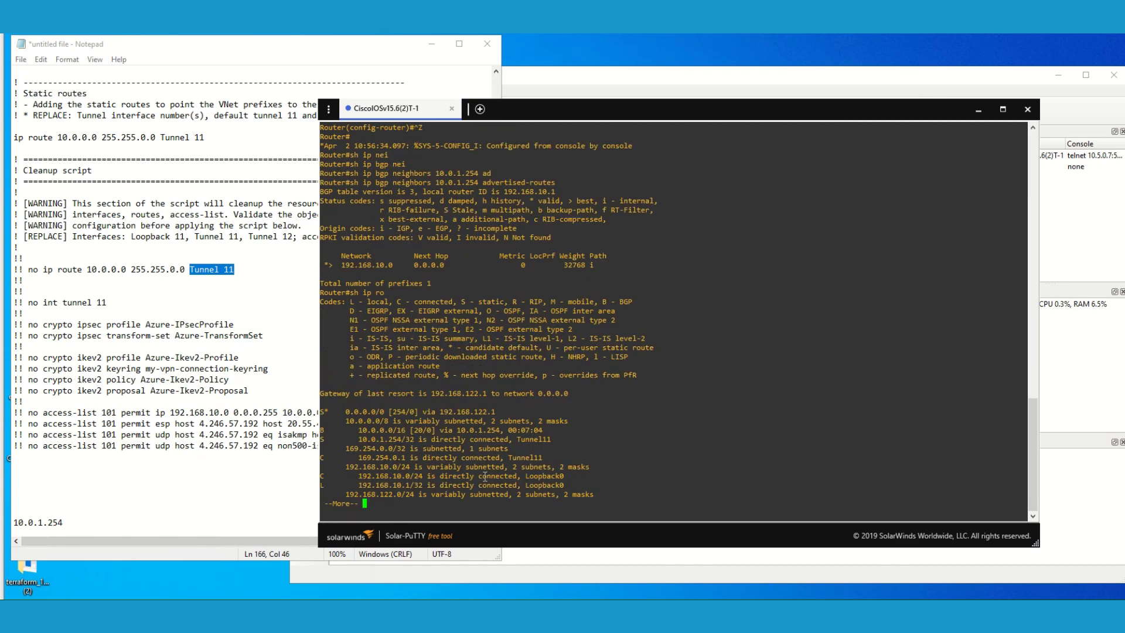
key("space")
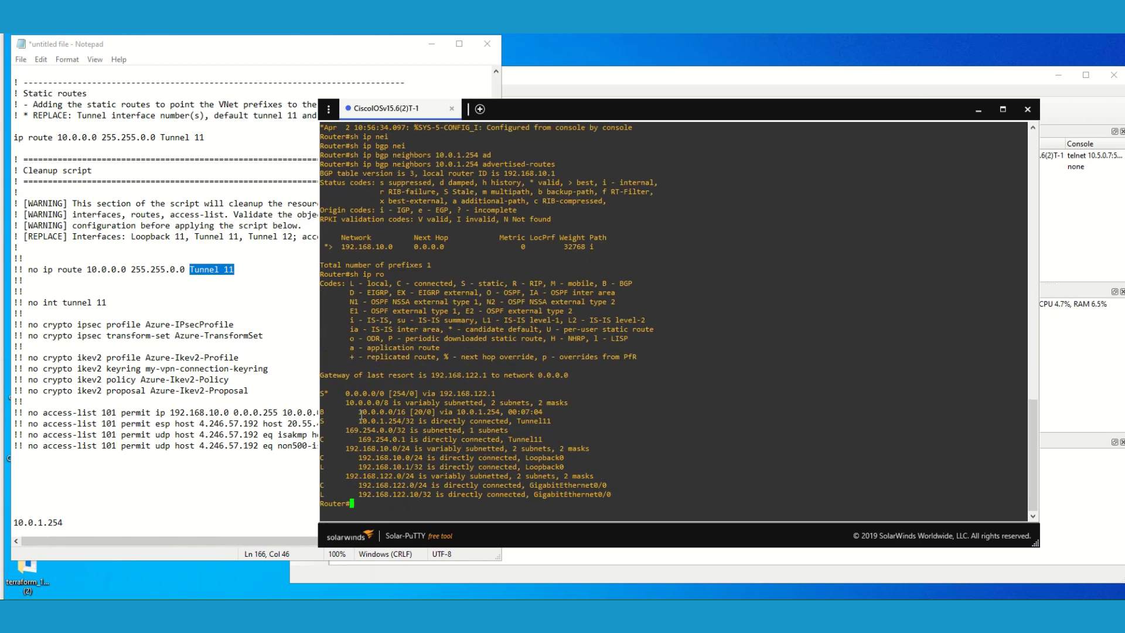
left_click_drag(355, 412, 404, 412)
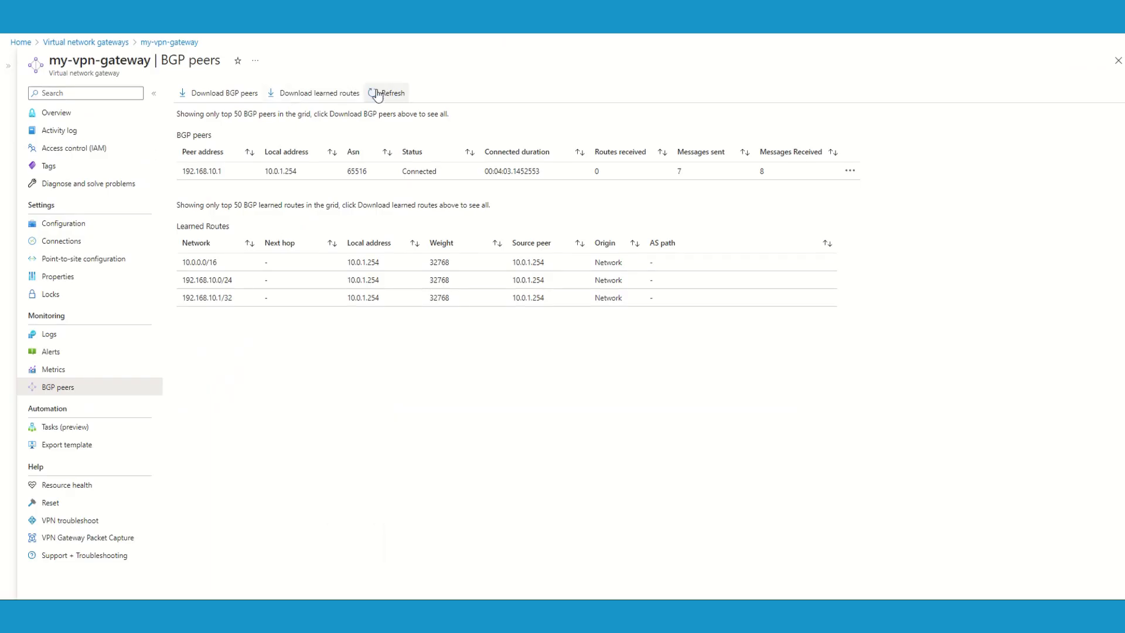
Refresh my-vpn-gateway's BGP peers and verify peer 192.168.10.1's learned 192.168.10.0/24 route.
left_click(390, 97)
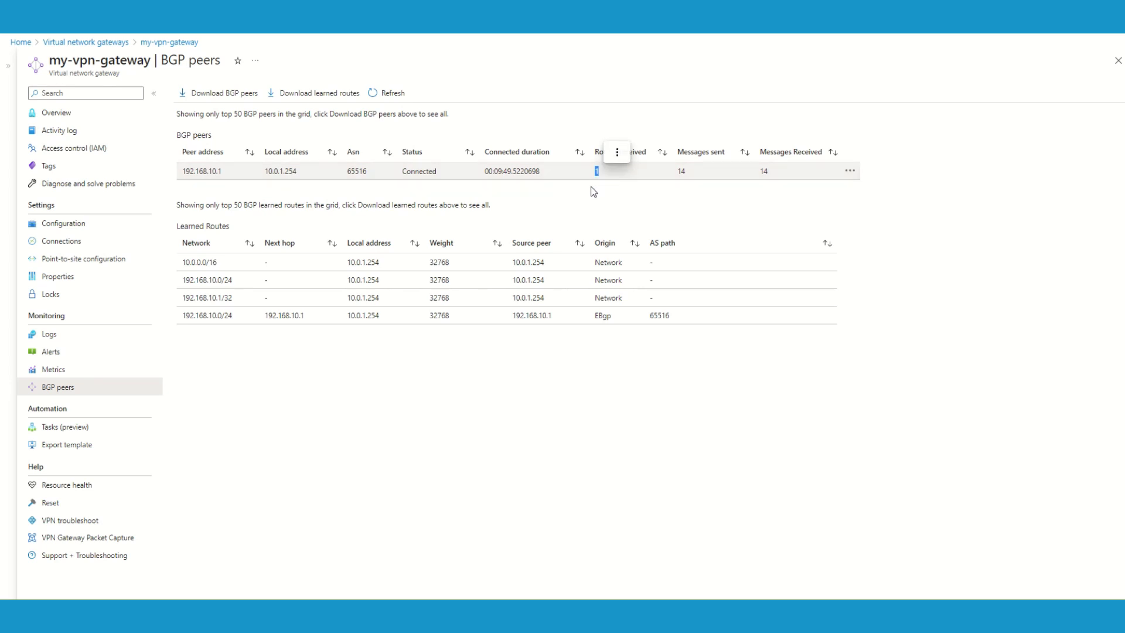
left_click_drag(223, 172, 187, 176)
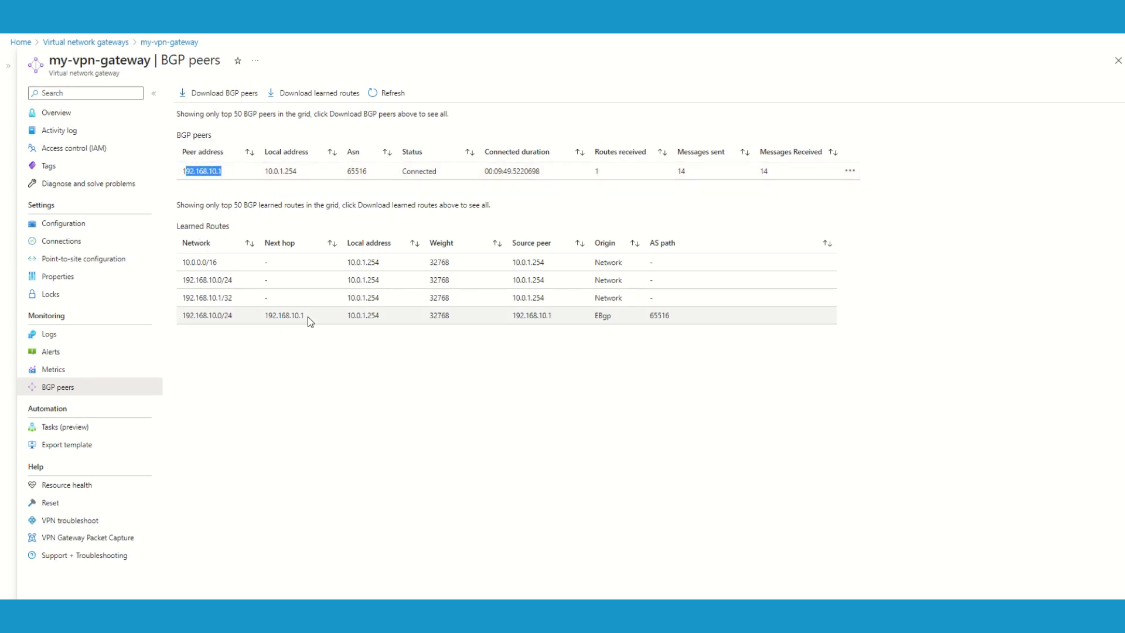
left_click_drag(307, 315, 192, 318)
left_click(355, 342)
left_click(505, 342)
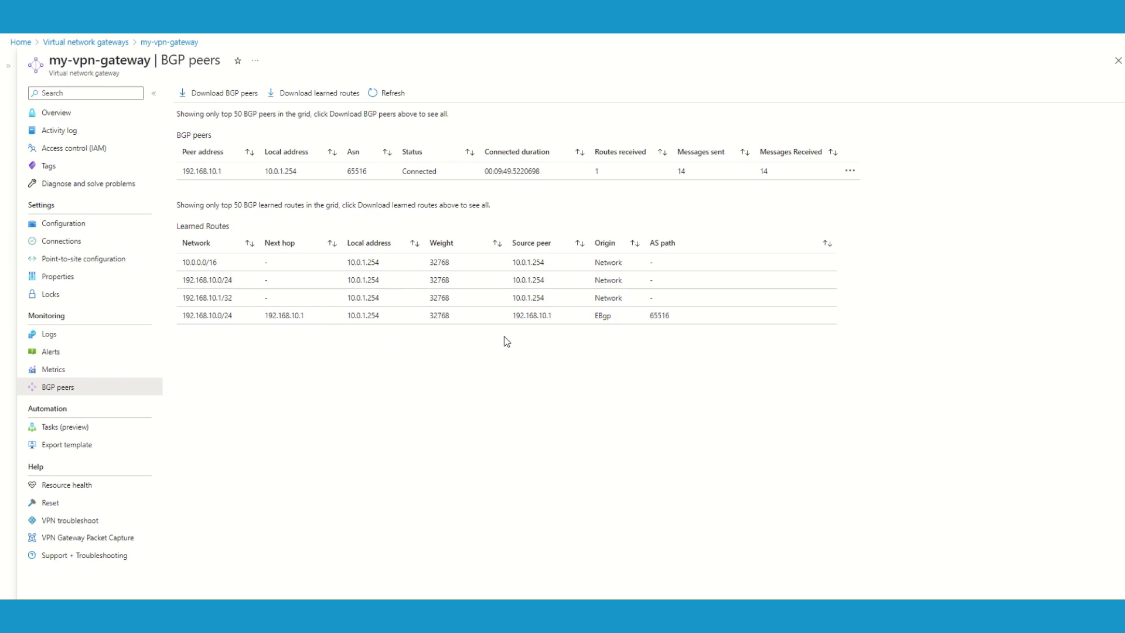
left_click(614, 349)
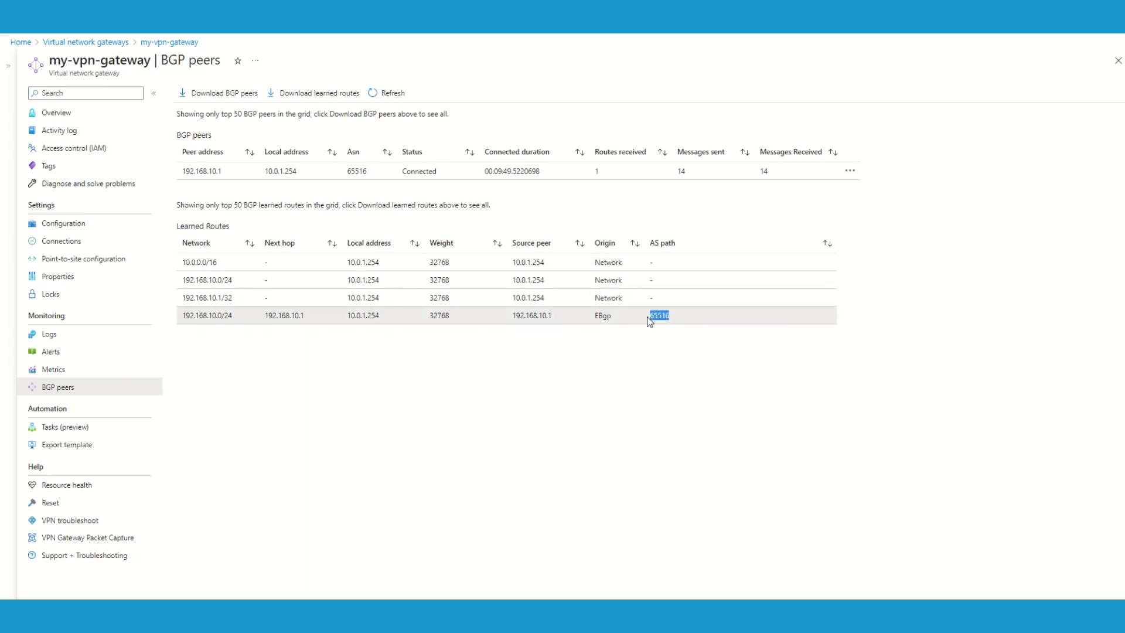
left_click(683, 346)
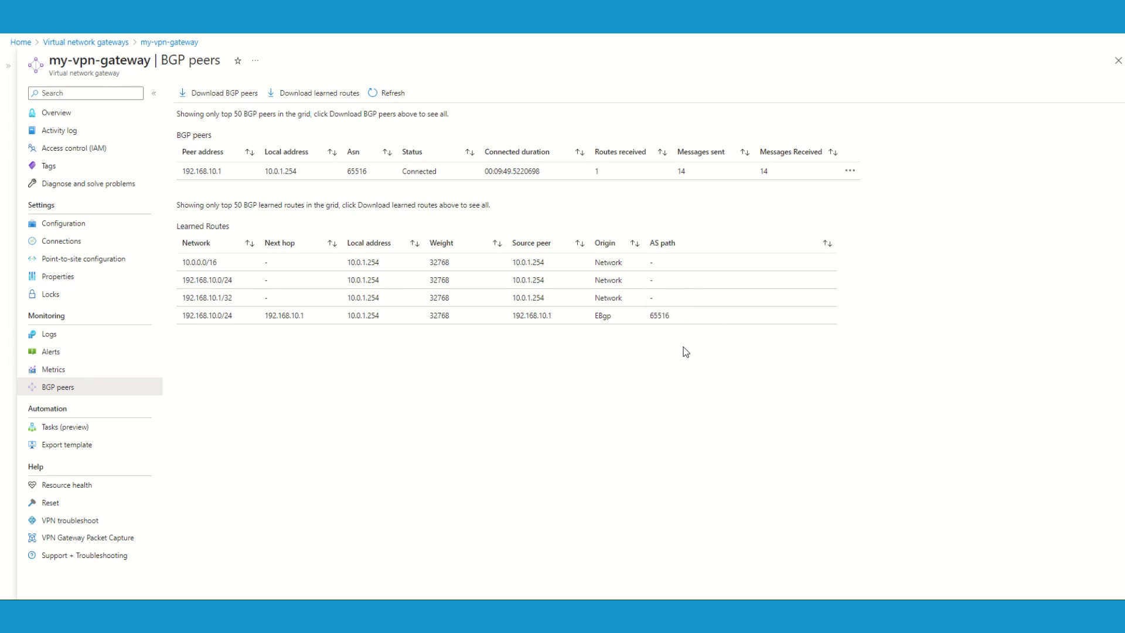